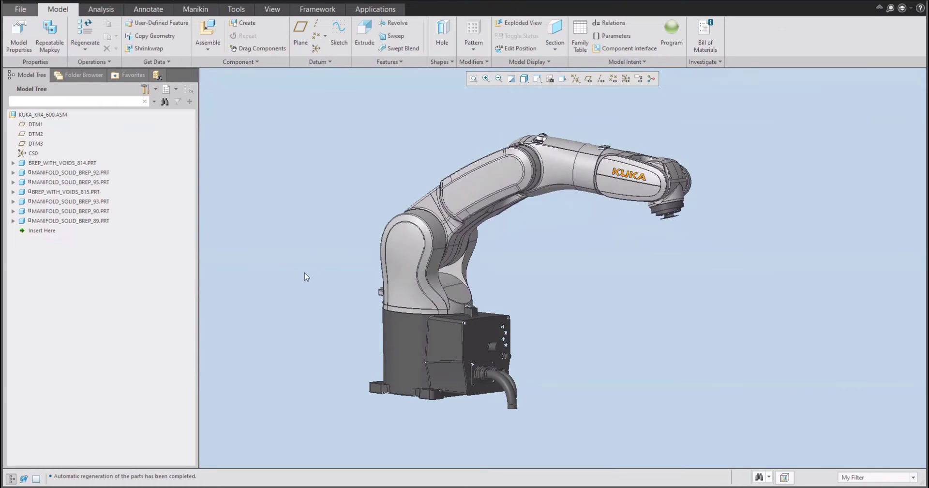
- Try rotating the wrist part about its pin axis, then discard that placement edit
{"action": "middle_click_drag", "start_coordinate": [306, 276], "coordinate": [331, 291]}
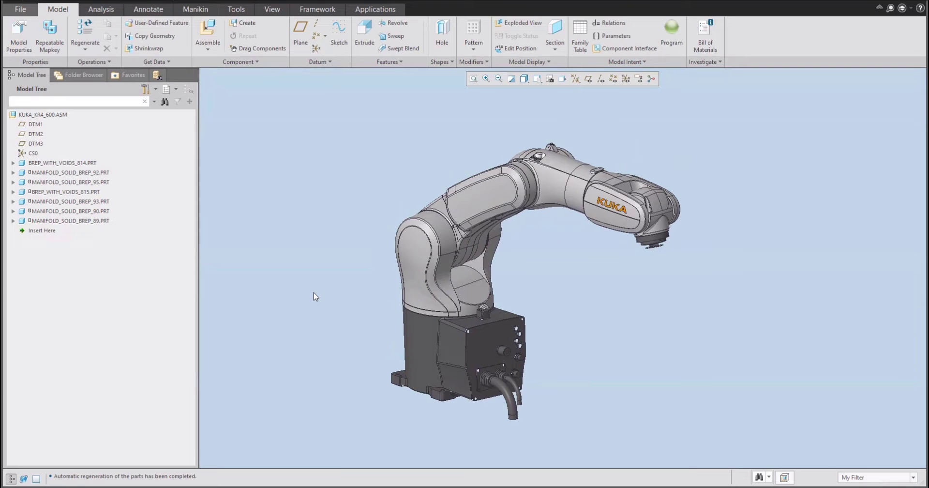
{"action": "middle_click_drag", "start_coordinate": [297, 267], "coordinate": [303, 273]}
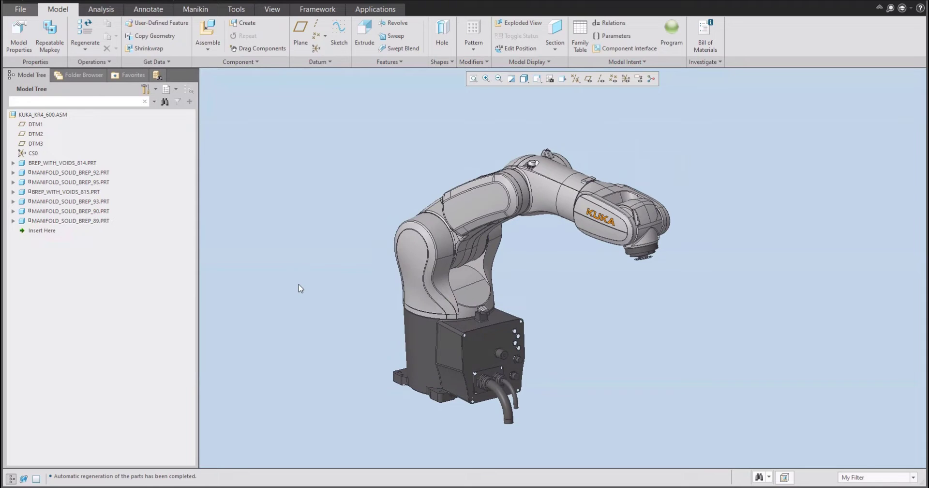
{"action": "left_click", "coordinate": [609, 223]}
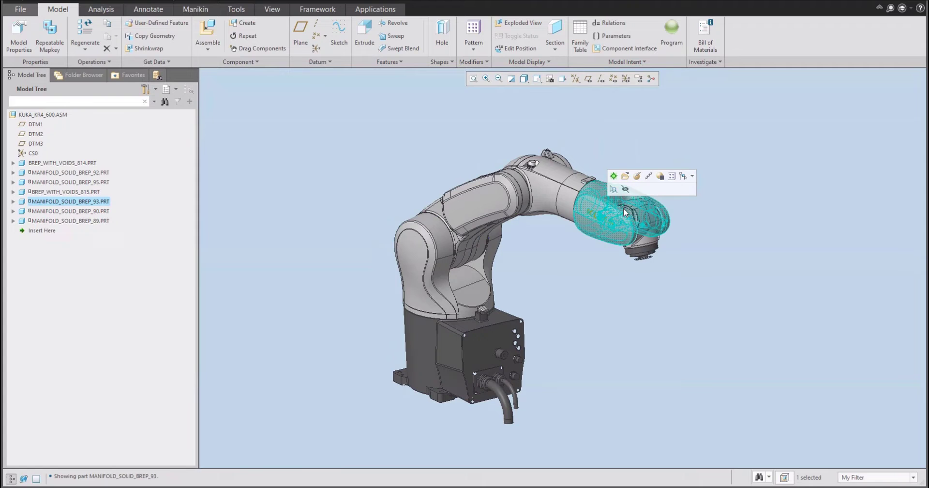
{"action": "left_click", "coordinate": [636, 177]}
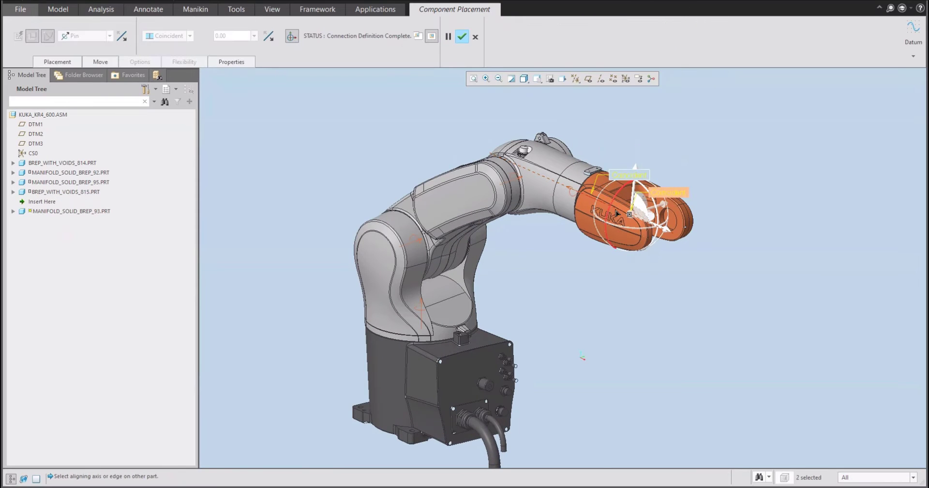
{"action": "left_click_drag", "start_coordinate": [614, 204], "coordinate": [638, 265]}
{"action": "left_click_drag", "start_coordinate": [658, 328], "coordinate": [660, 325]}
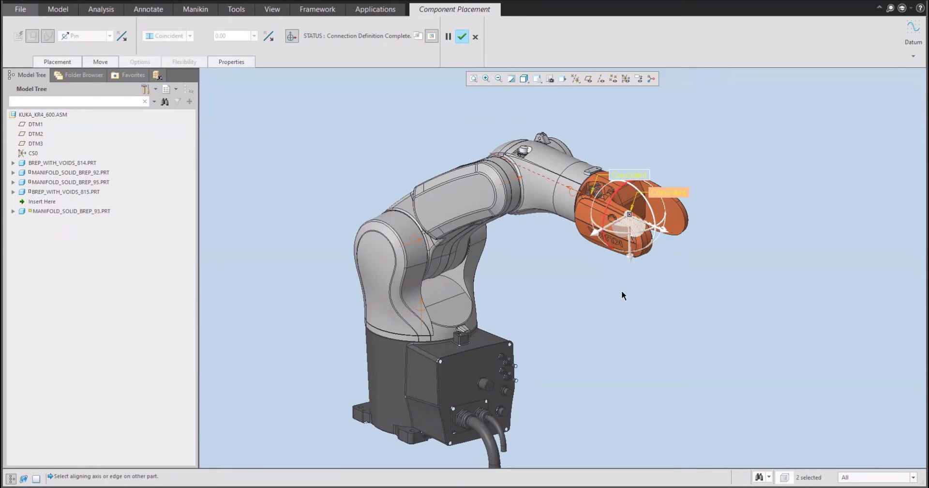
{"action": "left_click", "coordinate": [475, 37]}
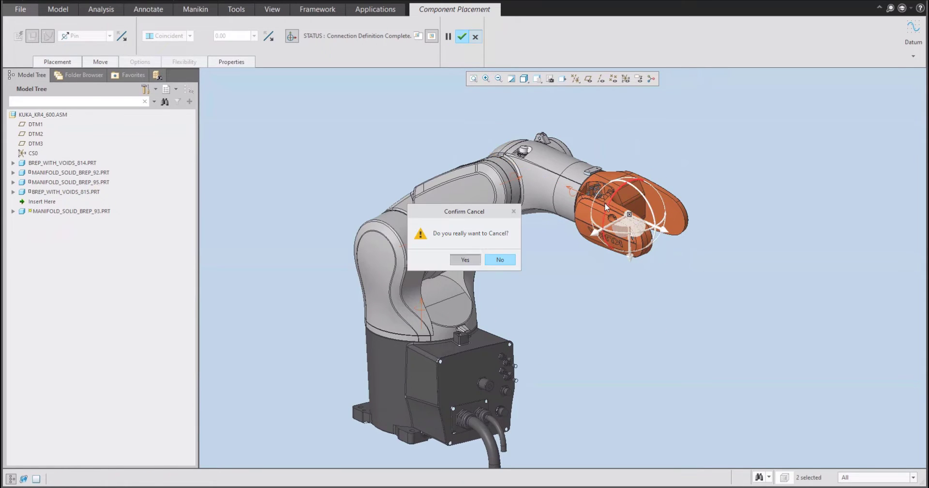
{"action": "left_click", "coordinate": [482, 265]}
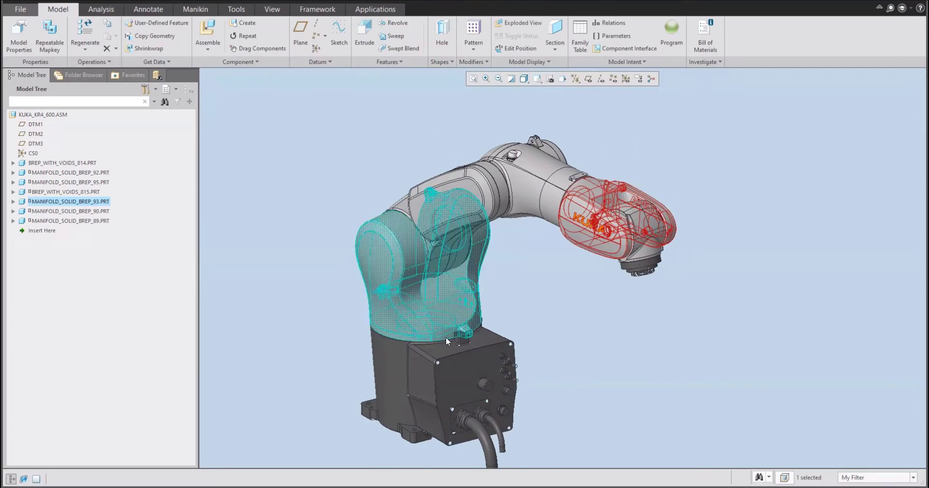
- Review the turret's pin connection rotation axis position and limits, then cancel without changes
{"action": "scroll", "coordinate": [455, 338], "scroll_direction": "down", "scroll_amount": 6}
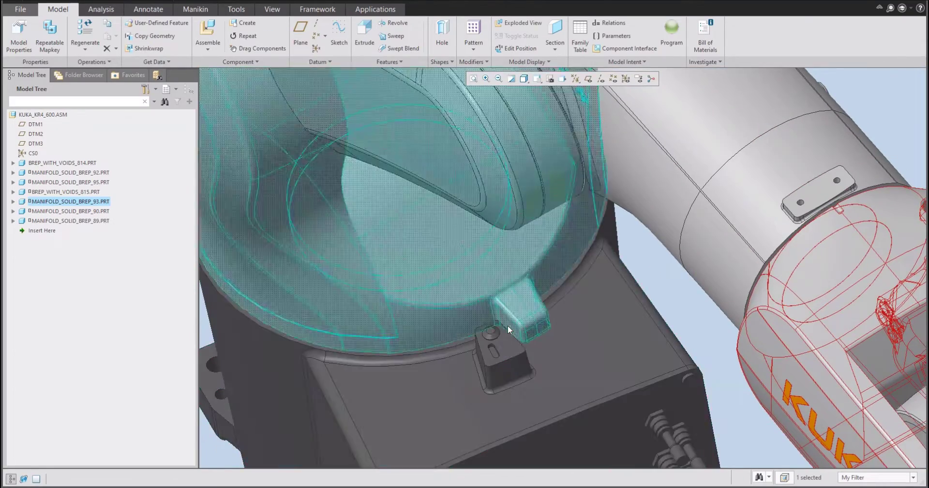
{"action": "key", "text": "ctrl+d"}
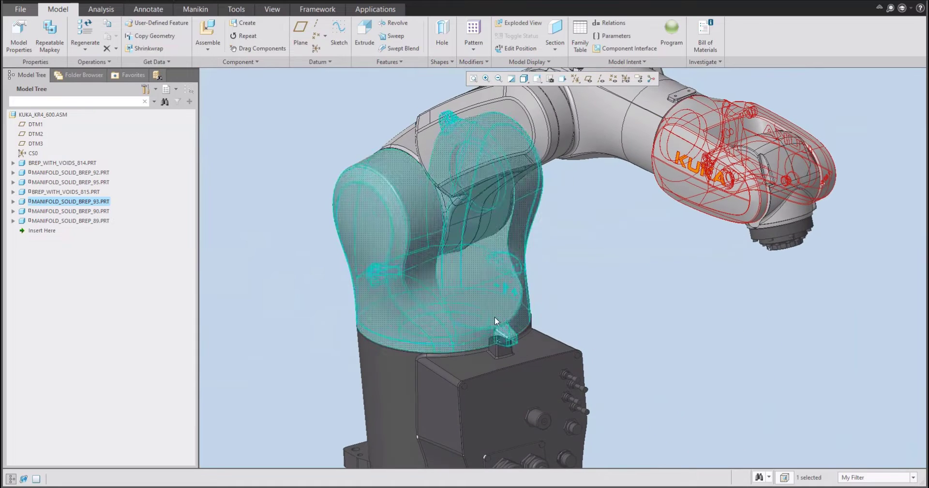
{"action": "left_click", "coordinate": [413, 312]}
{"action": "left_click", "coordinate": [444, 271]}
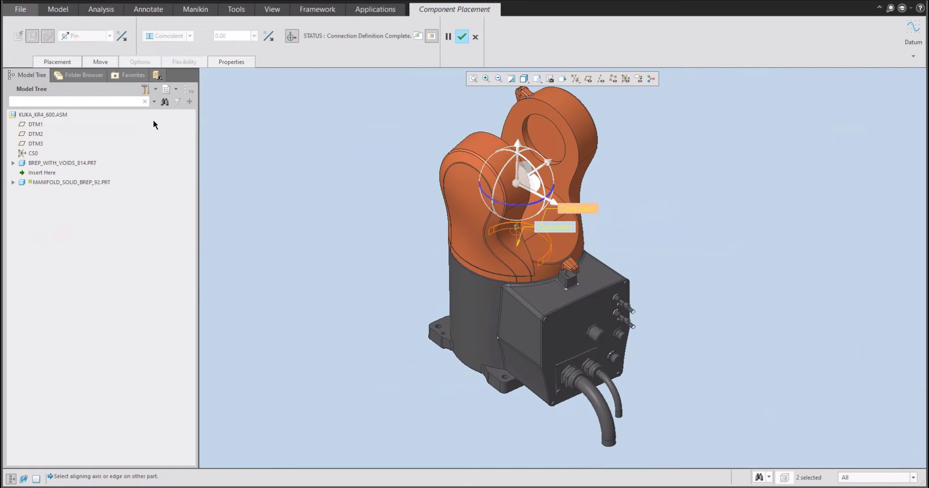
{"action": "left_click", "coordinate": [52, 63]}
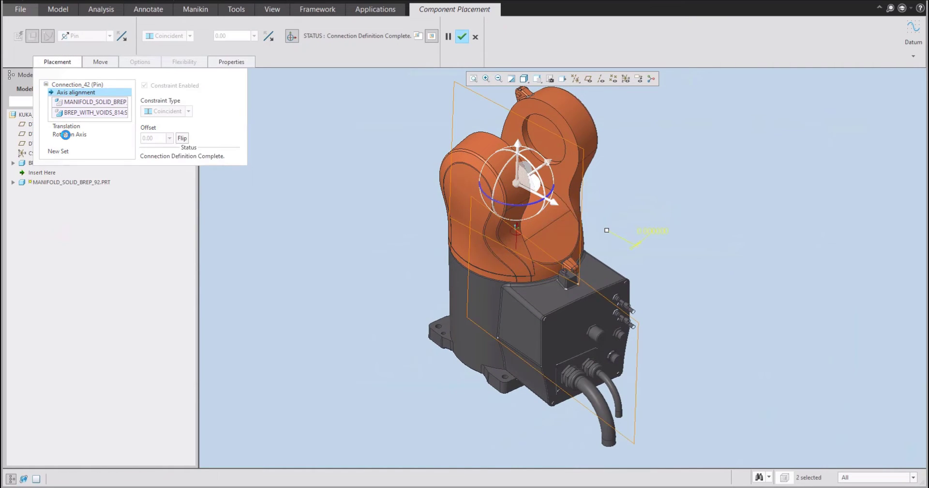
{"action": "left_click", "coordinate": [67, 134]}
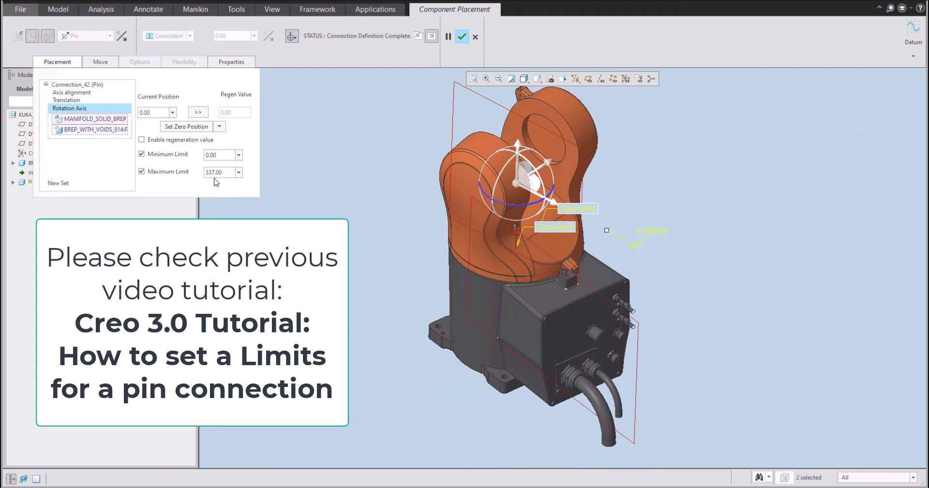
{"action": "left_click", "coordinate": [475, 37]}
{"action": "left_click", "coordinate": [464, 260]}
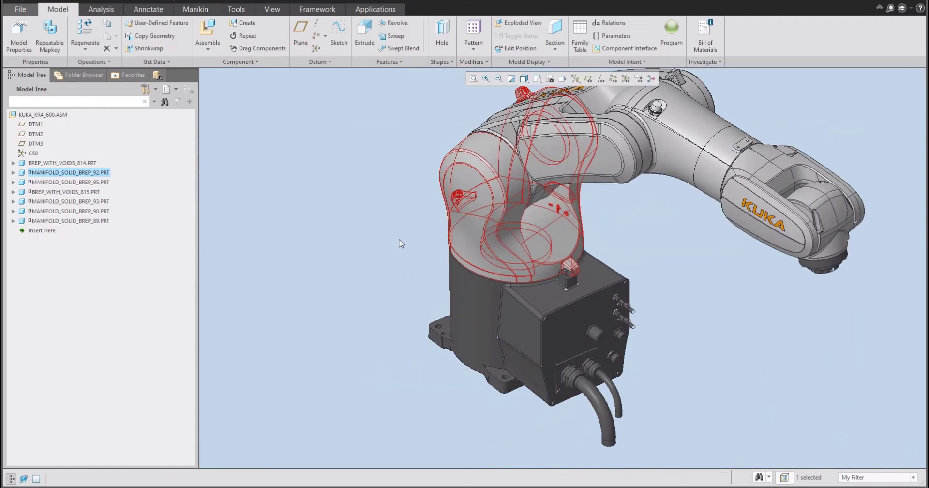
- Drag the arm through upright, horizontal and bent poses, then close the Drag tool
{"action": "left_click", "coordinate": [269, 99]}
{"action": "left_click", "coordinate": [262, 48]}
{"action": "left_click", "coordinate": [543, 258]}
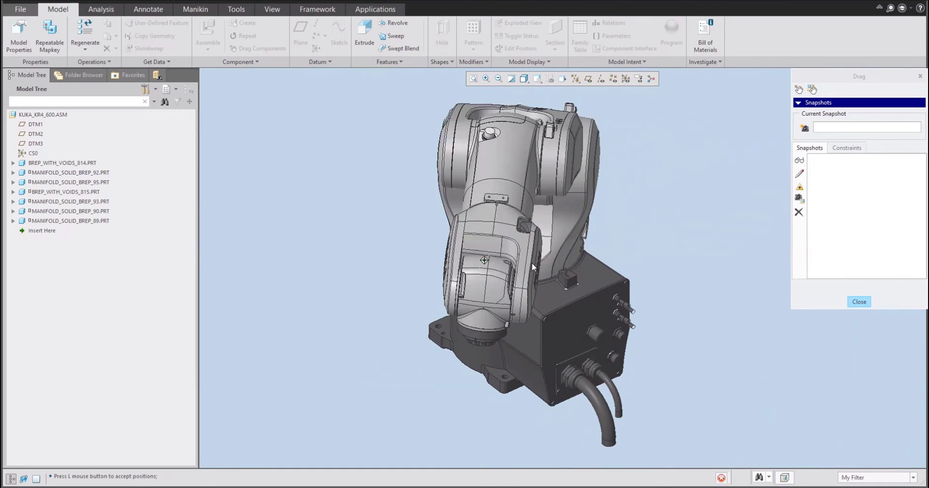
{"action": "left_click", "coordinate": [546, 264]}
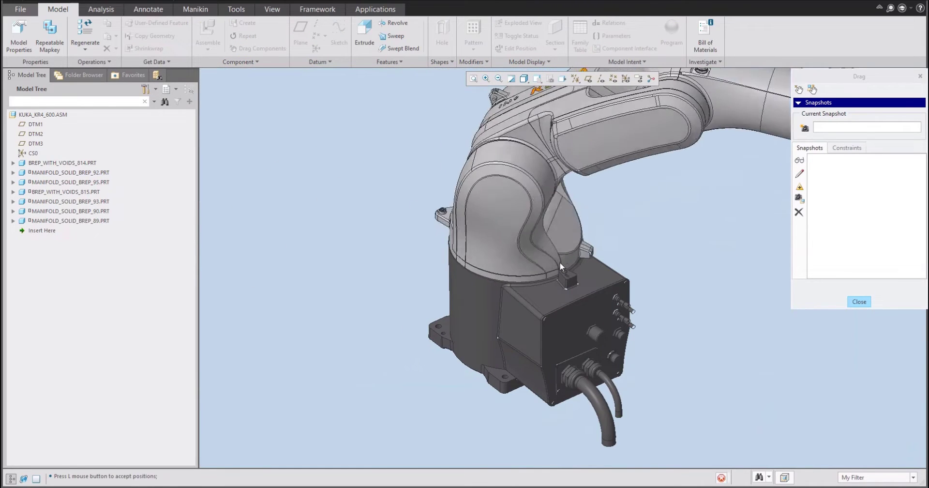
{"action": "left_click", "coordinate": [545, 265]}
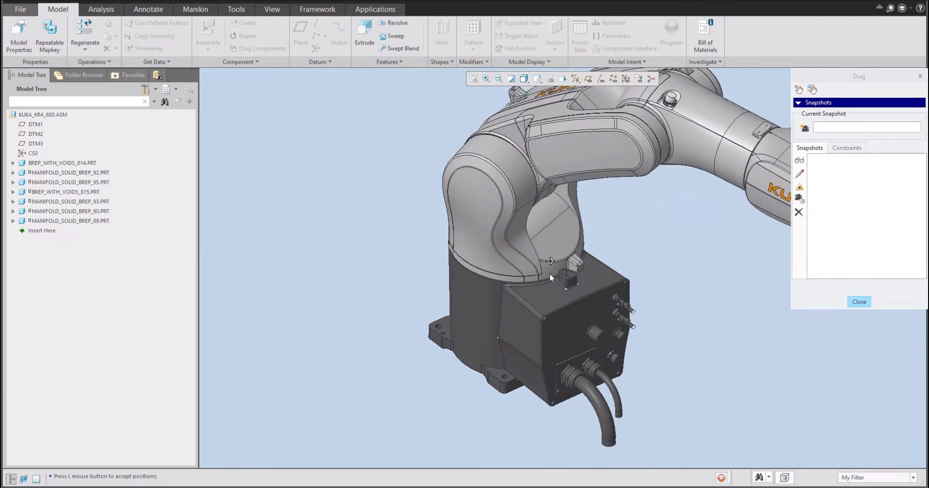
{"action": "left_click", "coordinate": [523, 266]}
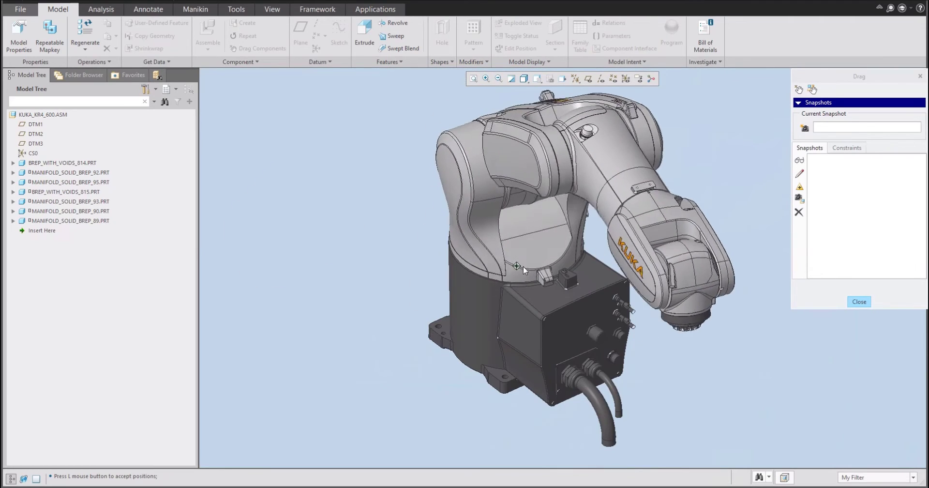
{"action": "left_click", "coordinate": [427, 222]}
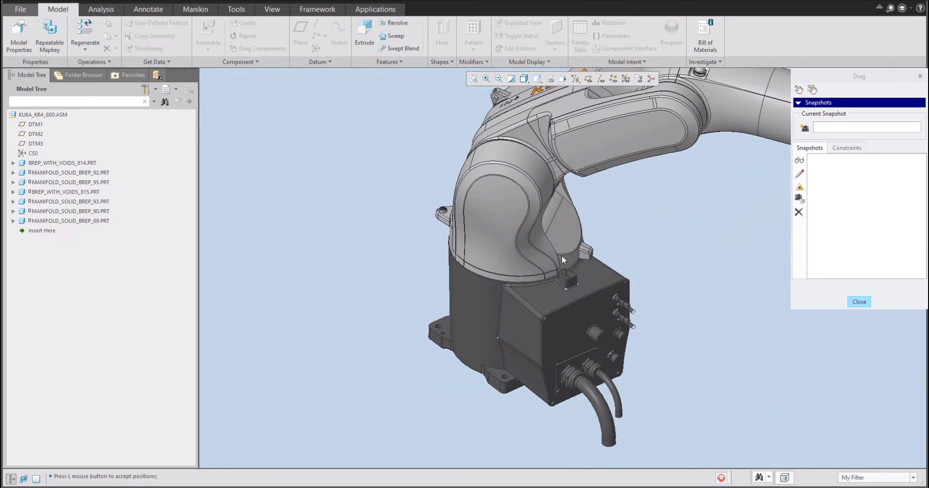
{"action": "left_click", "coordinate": [526, 279]}
{"action": "middle_click_drag", "start_coordinate": [526, 280], "coordinate": [454, 292]}
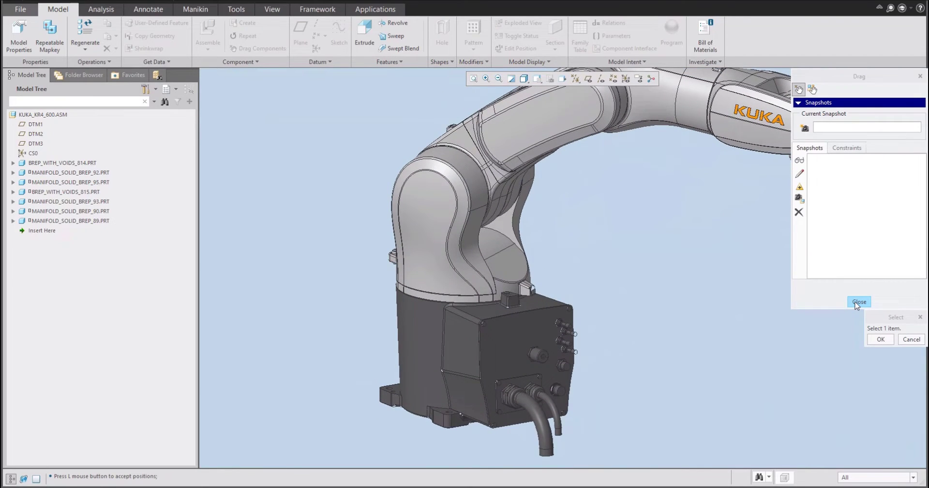
{"action": "left_click", "coordinate": [851, 301]}
{"action": "scroll", "coordinate": [516, 239], "scroll_direction": "down", "scroll_amount": 5}
- Reopen Drag Components and reposition the wrist, upper arm and forearm in turn
{"action": "scroll", "coordinate": [515, 240], "scroll_direction": "up", "scroll_amount": 5}
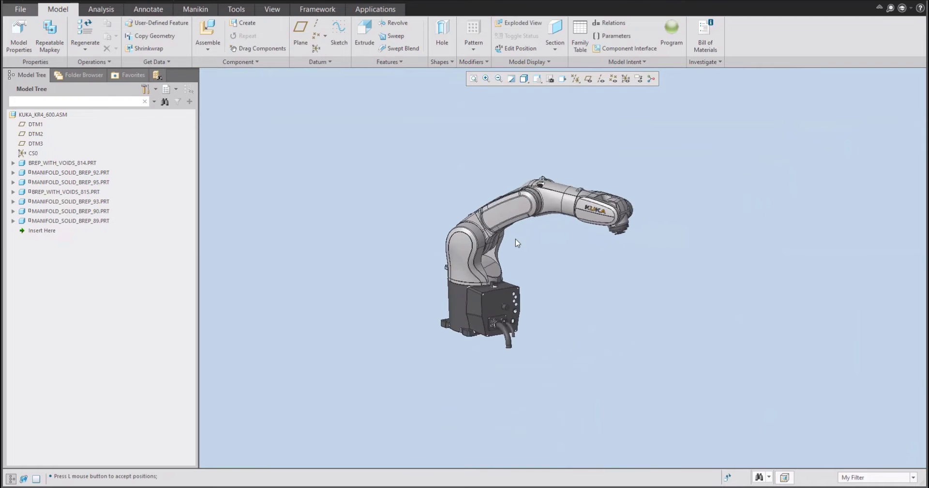
{"action": "mouse_move", "coordinate": [515, 236]}
{"action": "middle_mouse_down"}
{"action": "mouse_move", "coordinate": [495, 241]}
{"action": "mouse_move", "coordinate": [506, 239]}
{"action": "middle_mouse_up"}
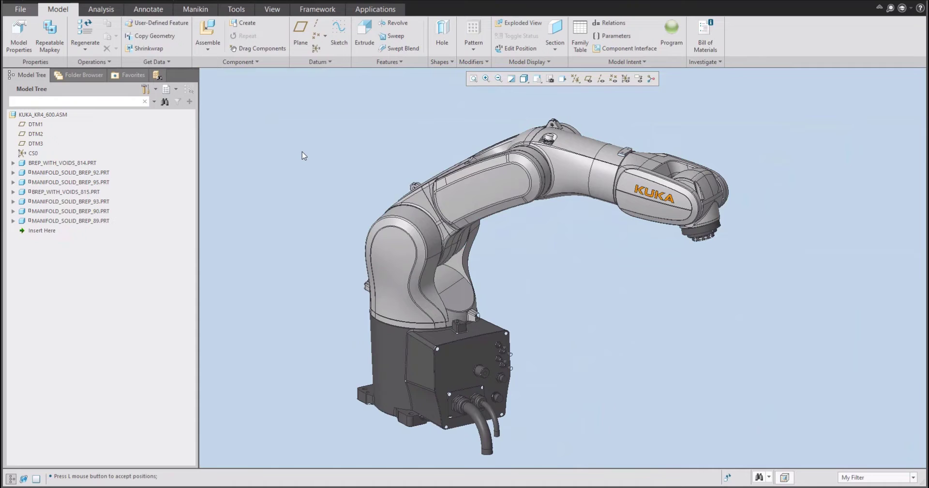
{"action": "left_click", "coordinate": [255, 50]}
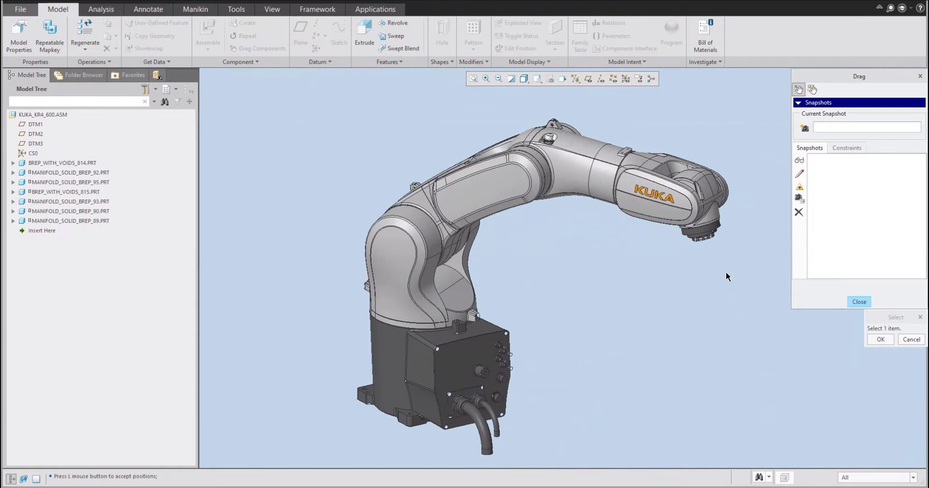
{"action": "left_click", "coordinate": [643, 181]}
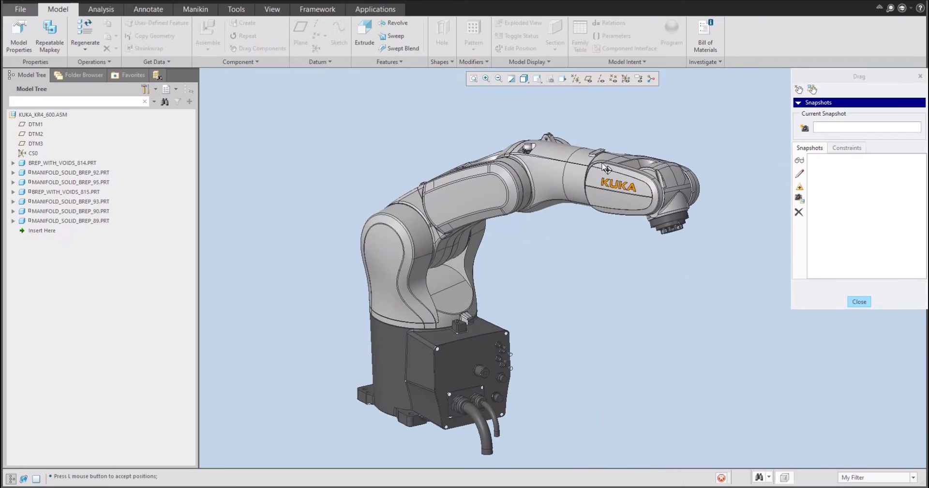
{"action": "left_click", "coordinate": [605, 171]}
{"action": "left_click", "coordinate": [496, 176]}
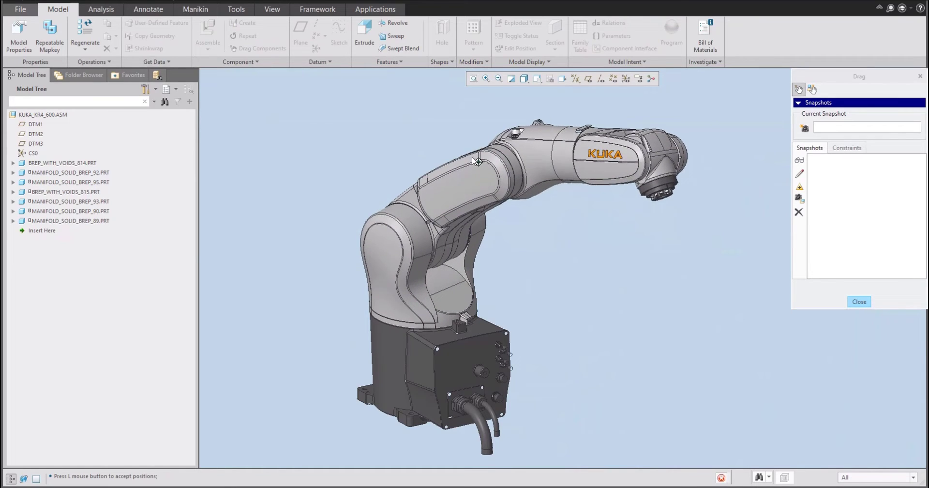
{"action": "left_click", "coordinate": [475, 159]}
{"action": "left_click", "coordinate": [572, 173]}
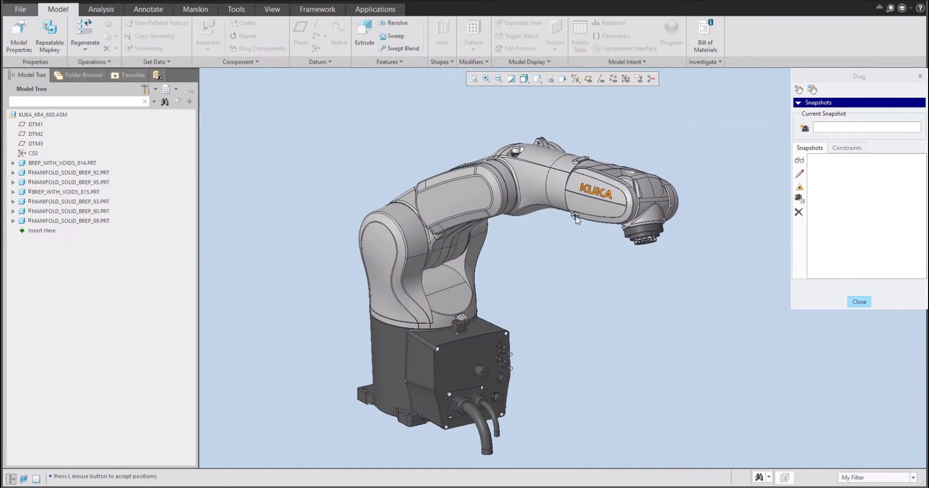
{"action": "left_click", "coordinate": [558, 235]}
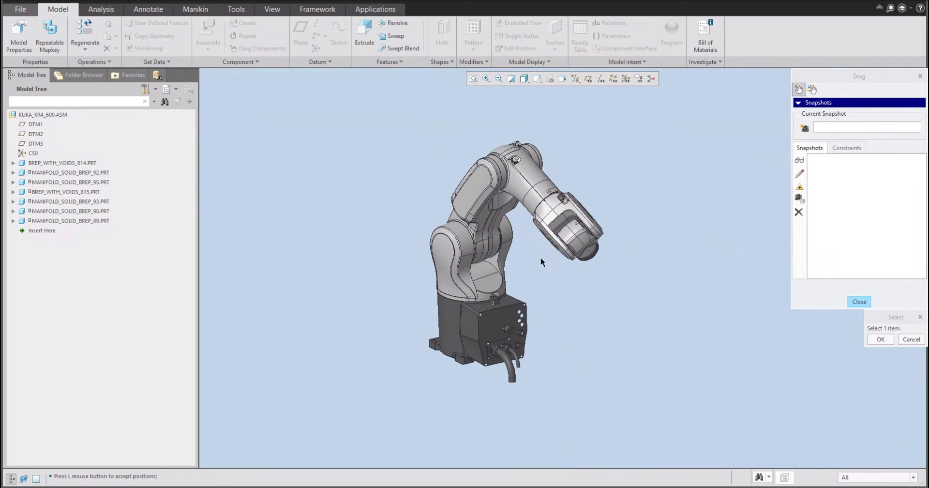
- Drag an arm link twice more to bend the forearm down into an arched pose
{"action": "mouse_move", "coordinate": [541, 262]}
{"action": "middle_mouse_down"}
{"action": "mouse_move", "coordinate": [596, 253]}
{"action": "mouse_move", "coordinate": [548, 262]}
{"action": "middle_mouse_up"}
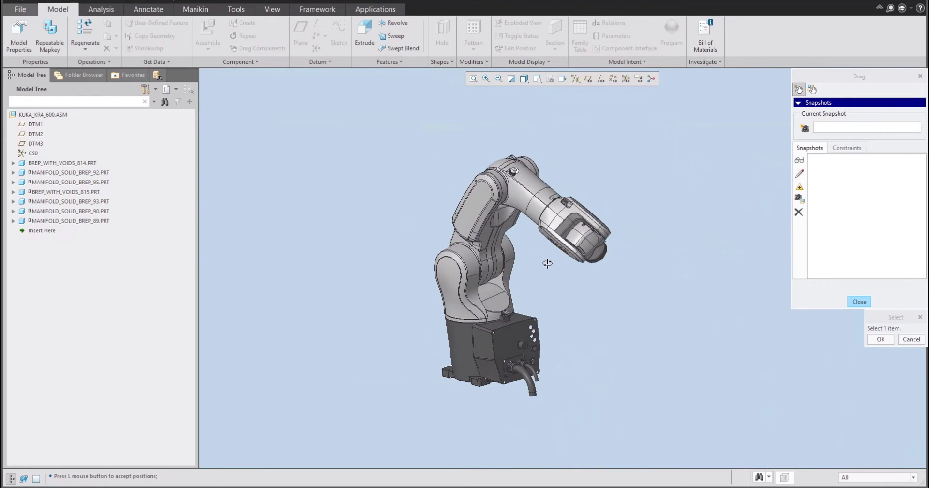
{"action": "scroll", "coordinate": [539, 260], "scroll_direction": "up", "scroll_amount": 5}
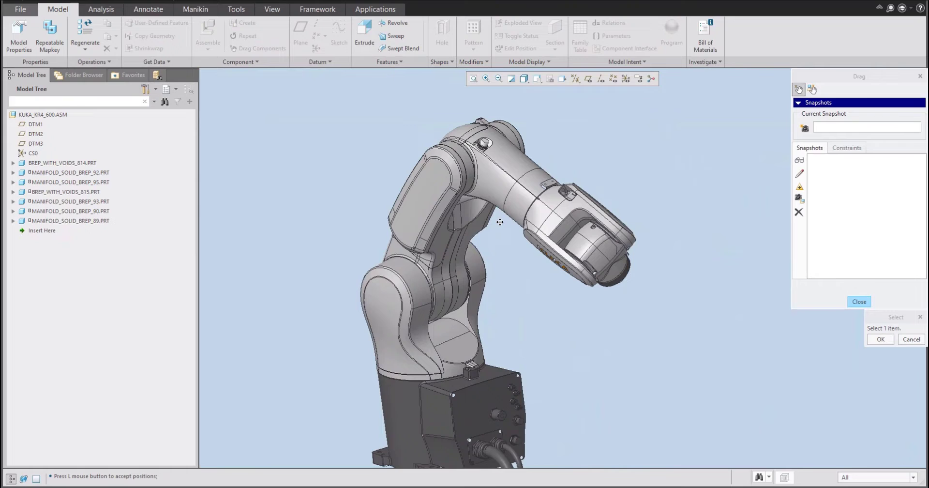
{"action": "scroll", "coordinate": [497, 213], "scroll_direction": "down", "scroll_amount": 2}
{"action": "middle_click_drag", "start_coordinate": [498, 228], "coordinate": [506, 224]}
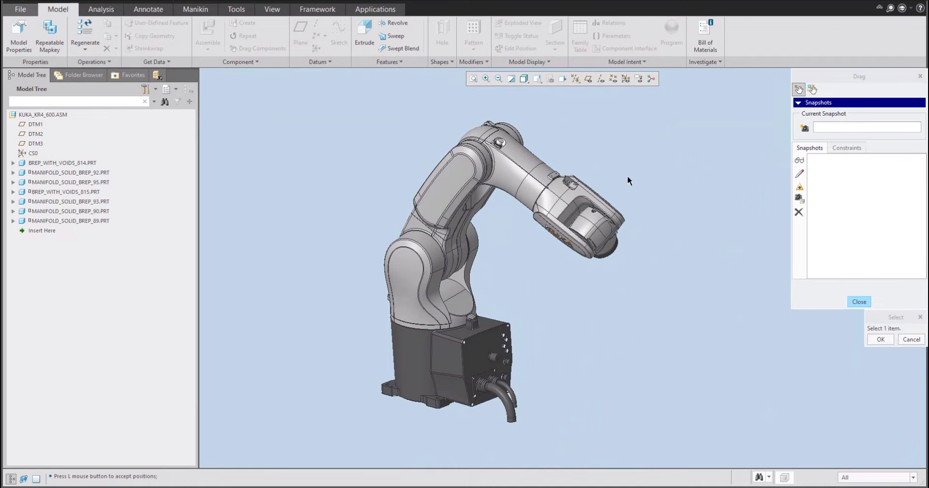
{"action": "left_click", "coordinate": [434, 303]}
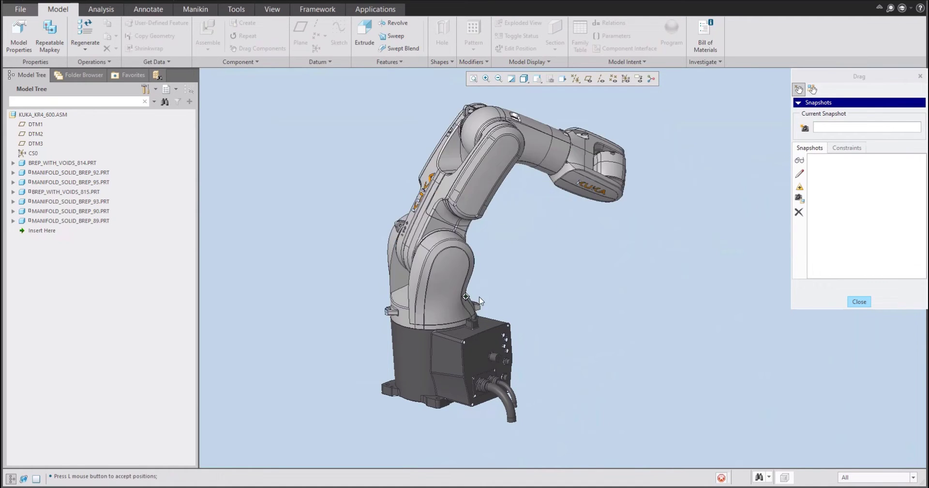
{"action": "left_click", "coordinate": [514, 301]}
{"action": "left_click", "coordinate": [492, 194]}
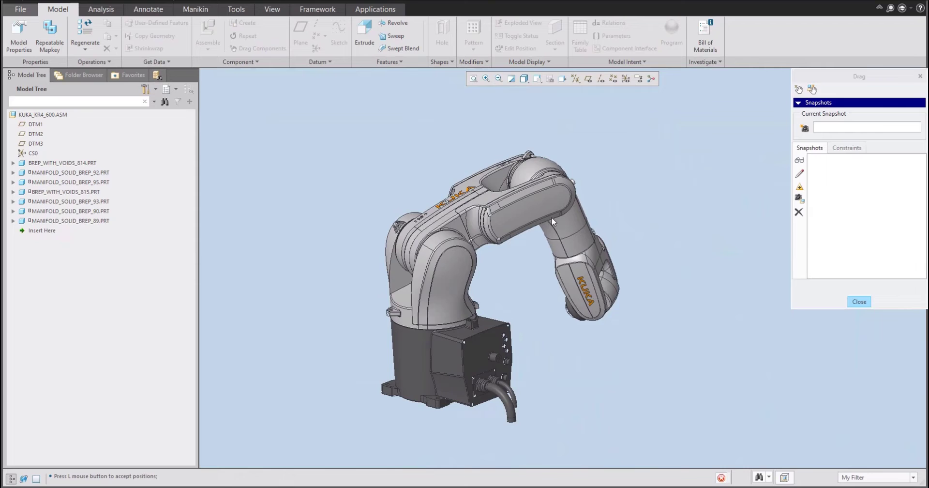
{"action": "left_click", "coordinate": [541, 244]}
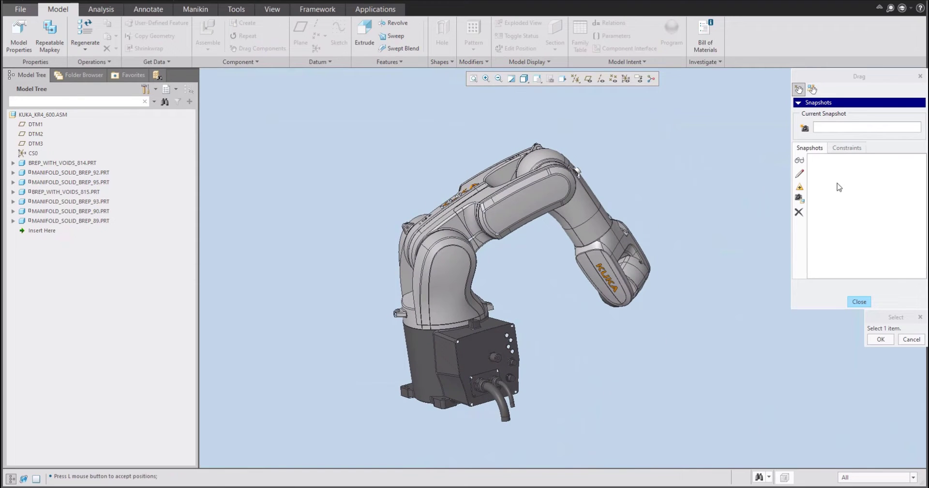
- Add a Motion Axis constraint on Connection_42.axis_1 with its value set to 80 degrees
{"action": "left_click", "coordinate": [847, 149]}
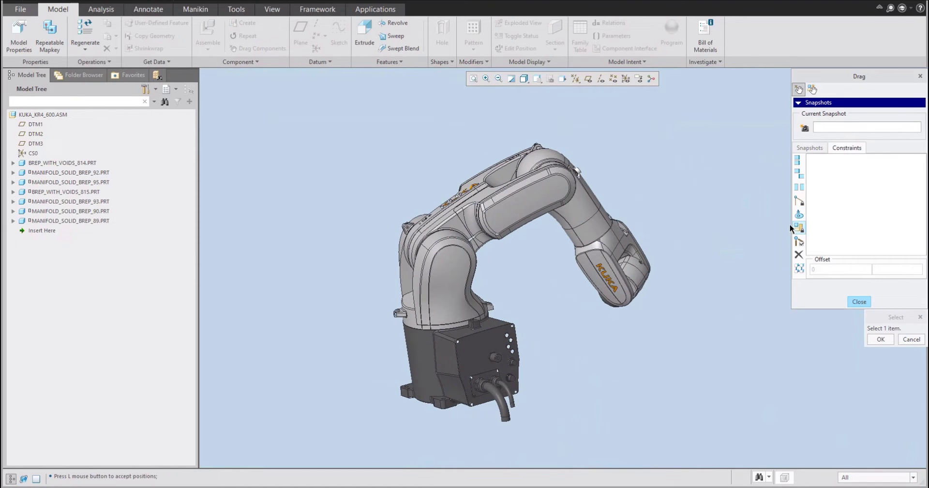
{"action": "left_click", "coordinate": [800, 201]}
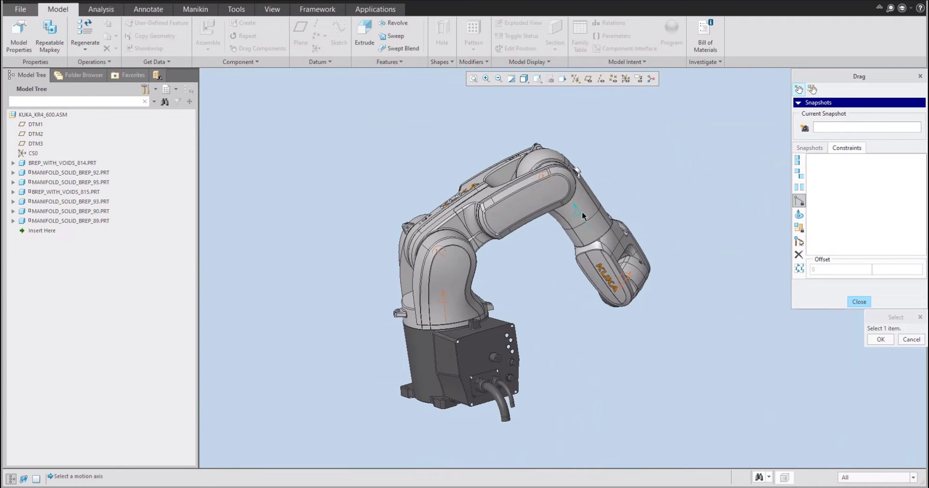
{"action": "middle_click_drag", "start_coordinate": [474, 300], "coordinate": [457, 329]}
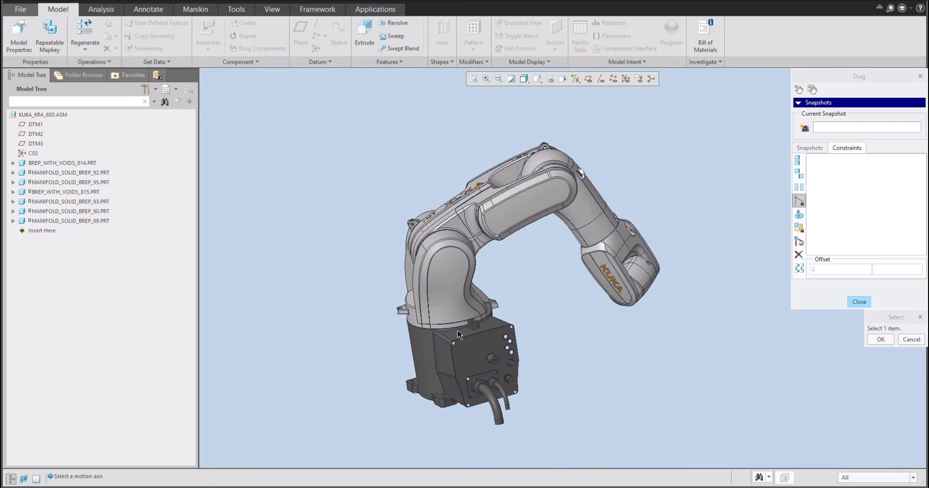
{"action": "left_click", "coordinate": [446, 304]}
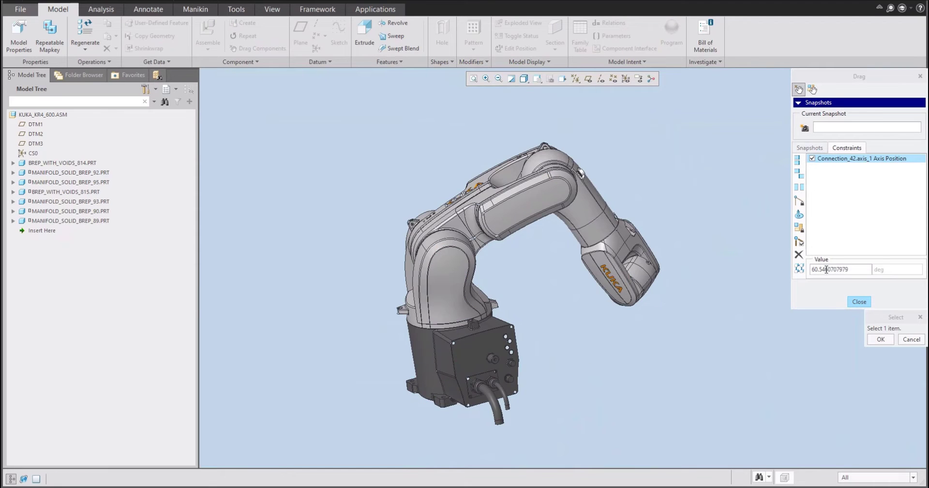
{"action": "double_click", "coordinate": [848, 270]}
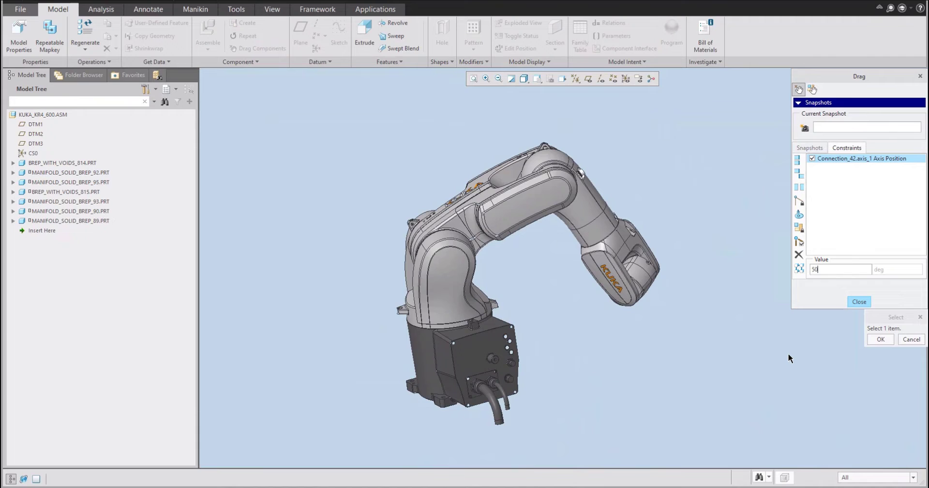
{"action": "key", "text": "Return"}
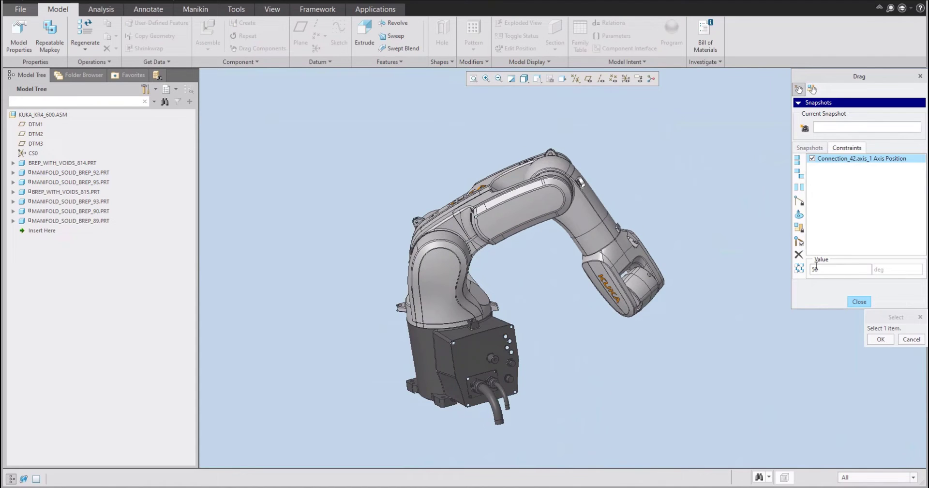
{"action": "type", "text": "0"}
{"action": "key", "text": "Return"}
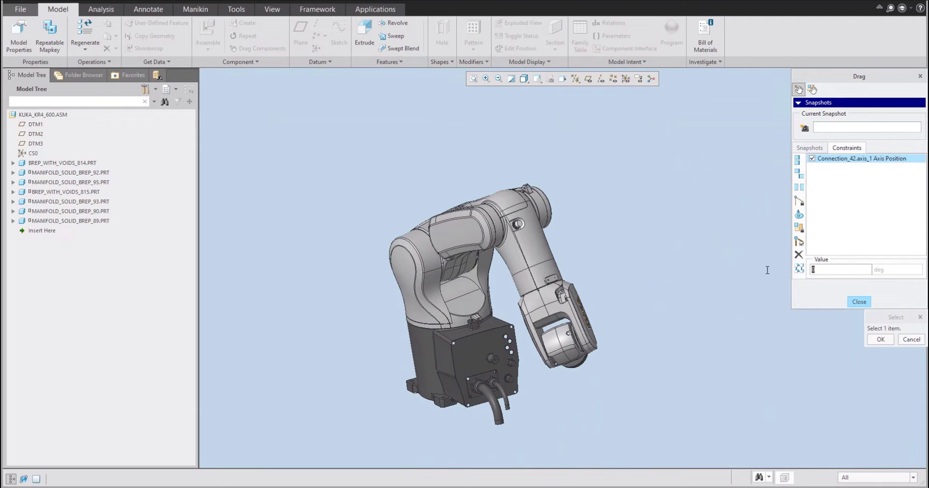
{"action": "left_click", "coordinate": [572, 283]}
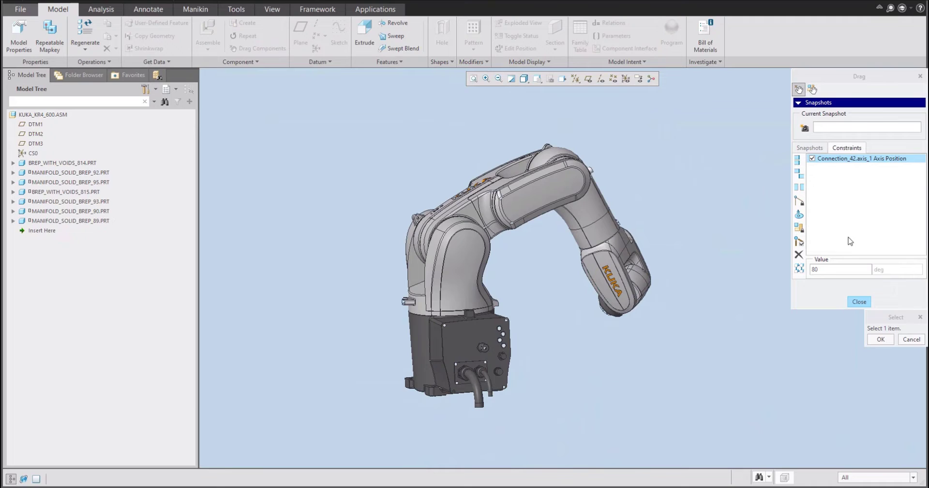
- Save the arched pose as Snapshot1, stretch the arm out, and save it as Snapshot2
{"action": "left_click", "coordinate": [804, 128]}
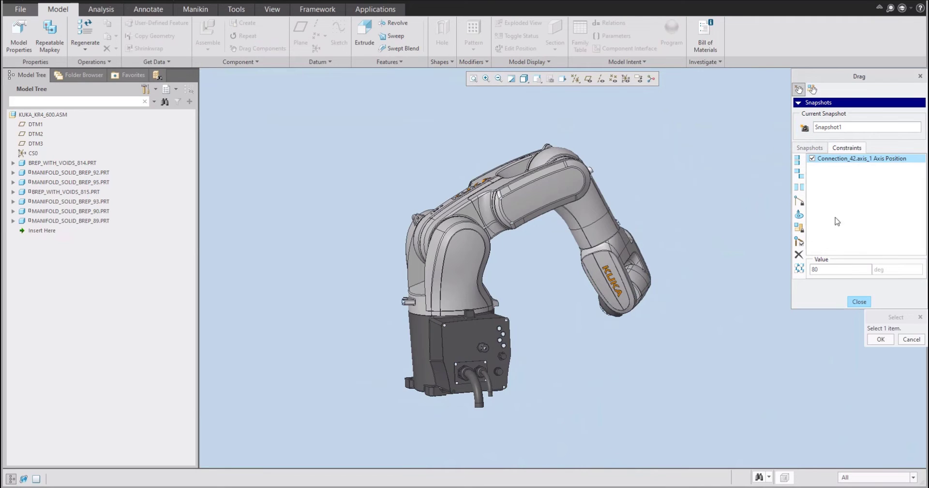
{"action": "left_click", "coordinate": [816, 149]}
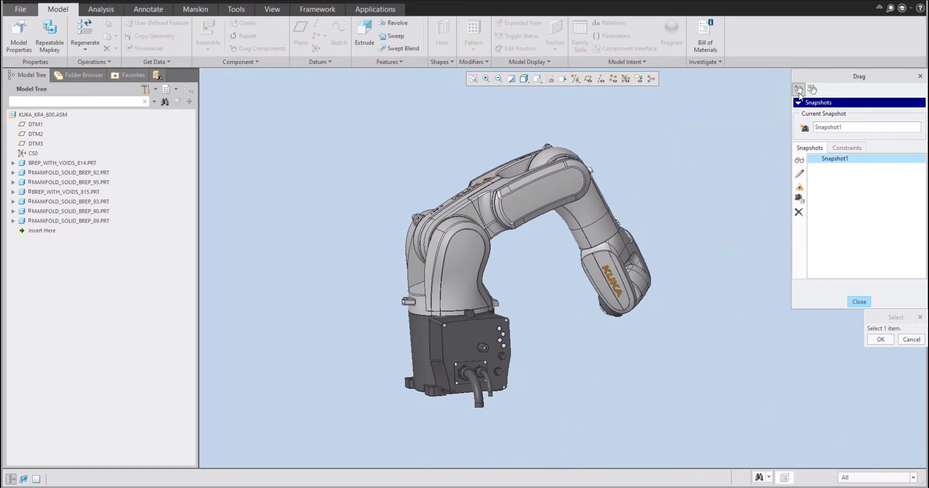
{"action": "left_click", "coordinate": [613, 217]}
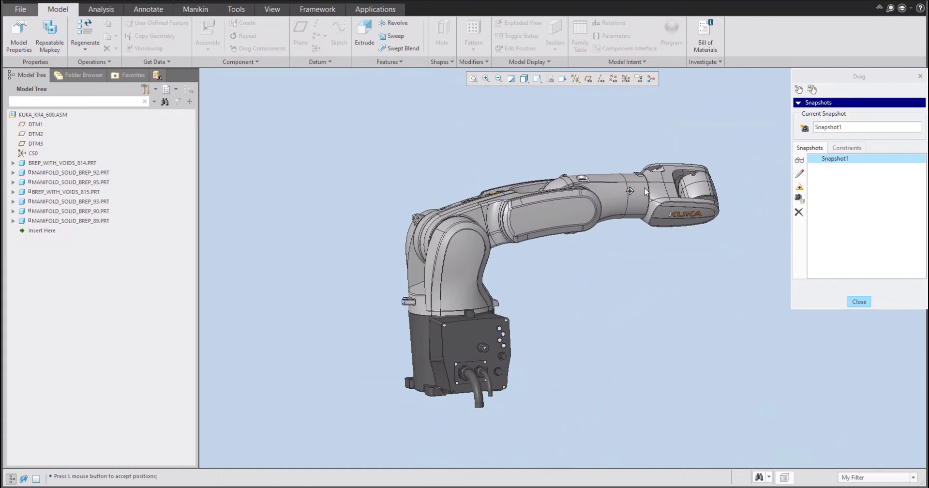
{"action": "left_click", "coordinate": [648, 198]}
{"action": "left_click", "coordinate": [803, 128]}
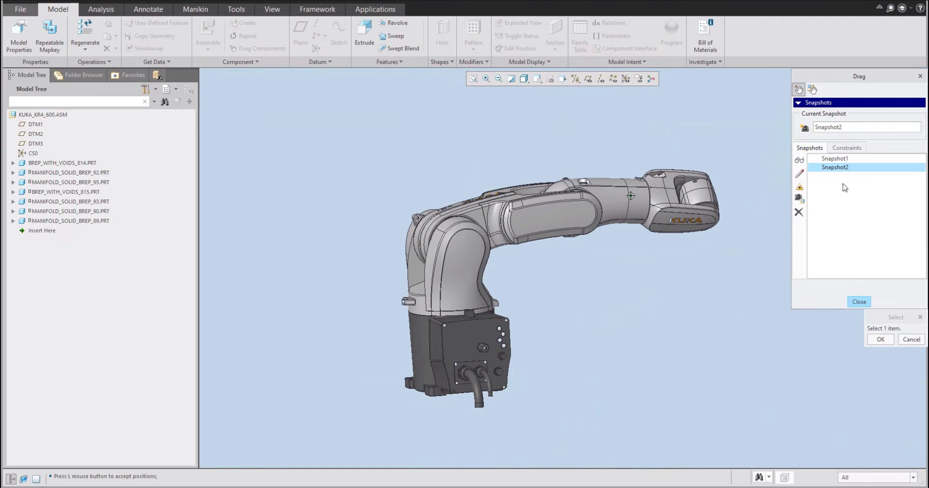
- Switch back and forth between Snapshot1 and Snapshot2, then remove the saved snapshots
{"action": "left_click", "coordinate": [835, 160]}
{"action": "left_click", "coordinate": [832, 168]}
{"action": "left_click", "coordinate": [832, 160]}
{"action": "left_click", "coordinate": [832, 168]}
{"action": "left_click", "coordinate": [832, 159]}
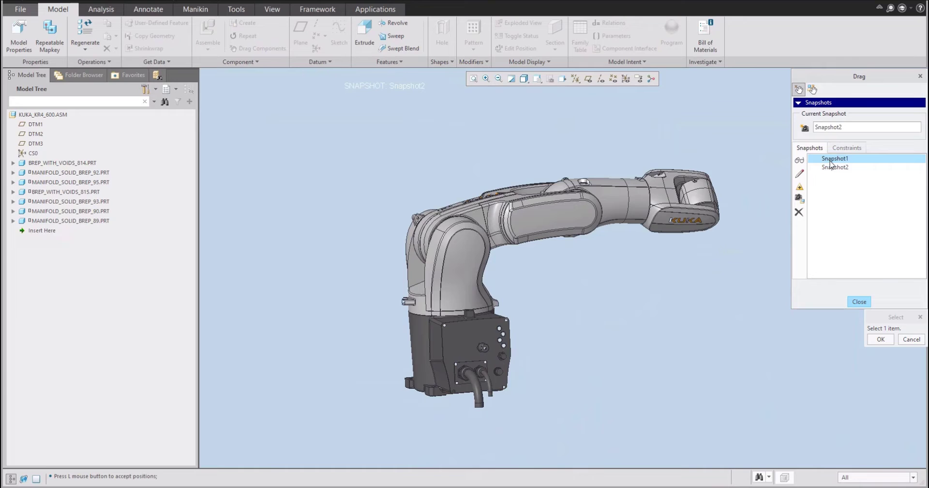
{"action": "left_click", "coordinate": [833, 168]}
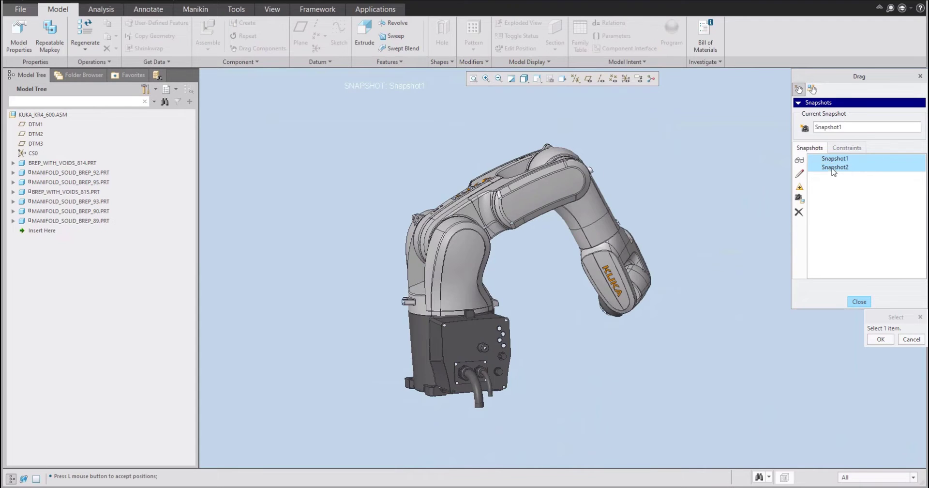
{"action": "right_click", "coordinate": [834, 171]}
{"action": "left_click", "coordinate": [850, 219]}
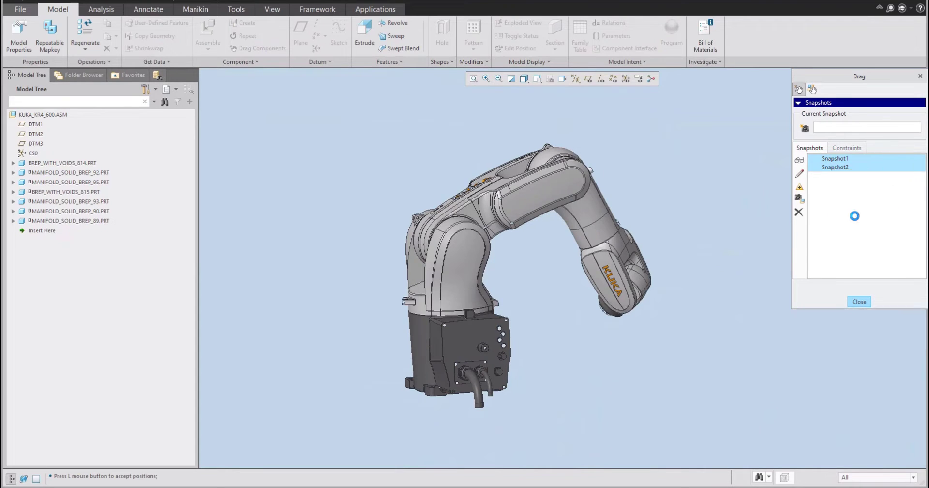
- Add a Motion Axis constraint on Connection_45.axis_1, stepping its value 60, 50, then 40 degrees
{"action": "left_click", "coordinate": [846, 148]}
{"action": "left_click", "coordinate": [799, 202]}
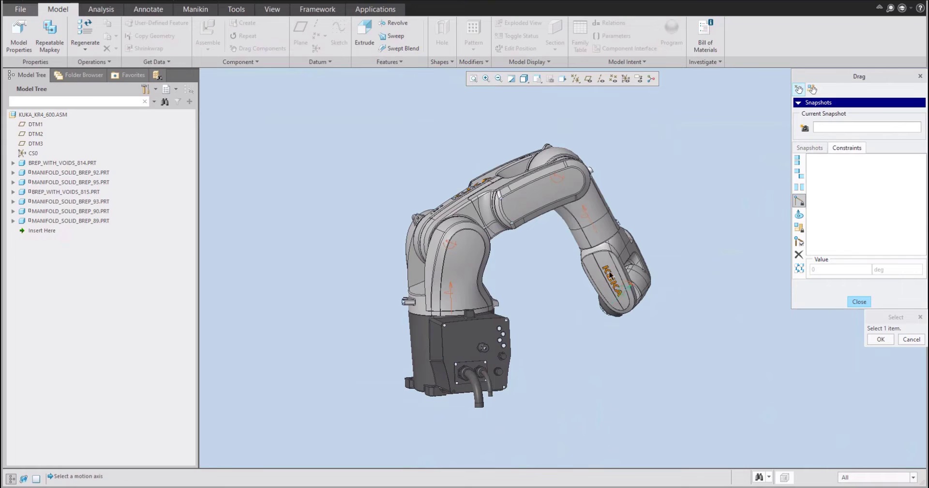
{"action": "left_click", "coordinate": [594, 222]}
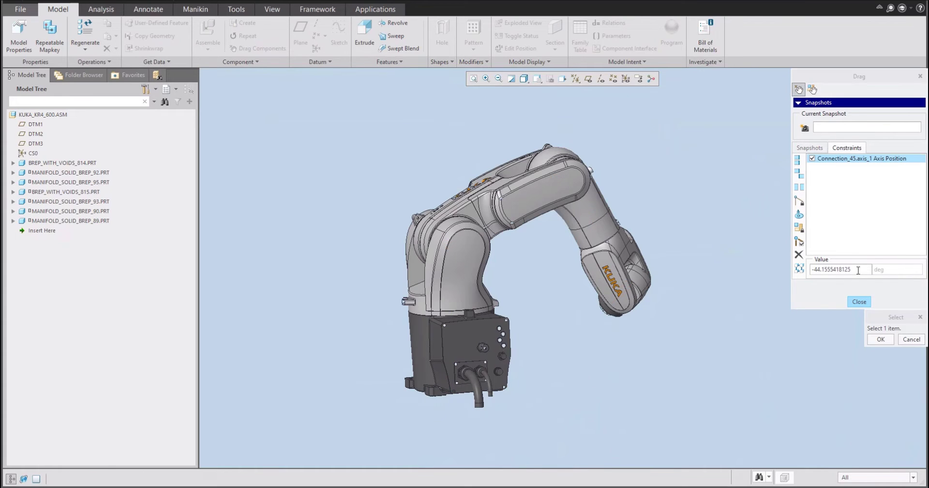
{"action": "double_click", "coordinate": [813, 269]}
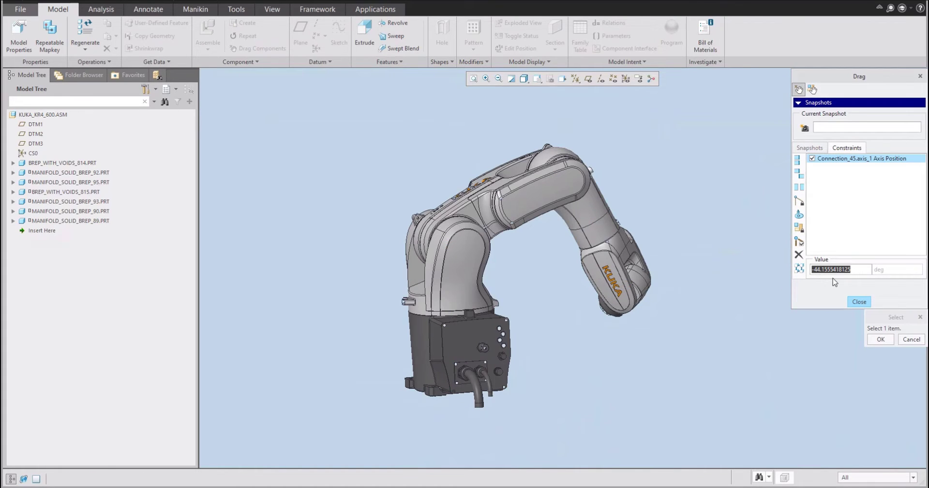
{"action": "type", "text": "60"}
{"action": "key", "text": "Return"}
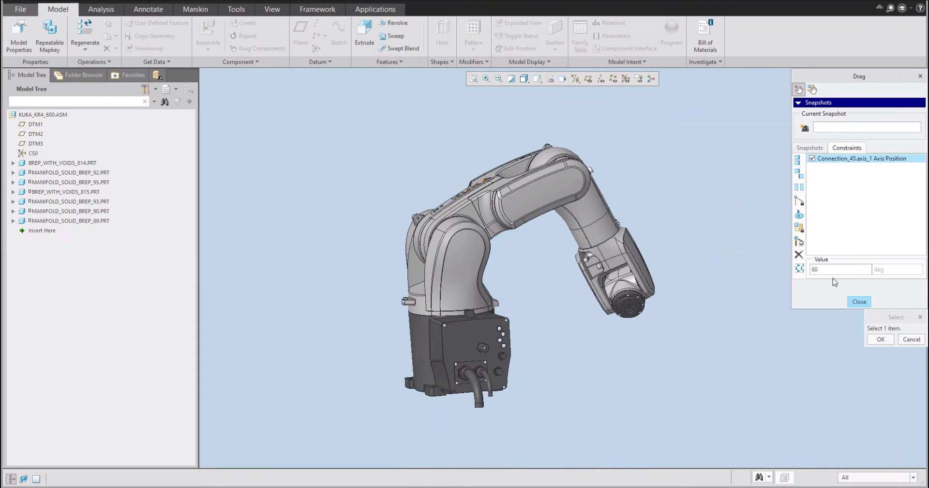
{"action": "double_click", "coordinate": [823, 271]}
{"action": "type", "text": "50"}
{"action": "key", "text": "Return"}
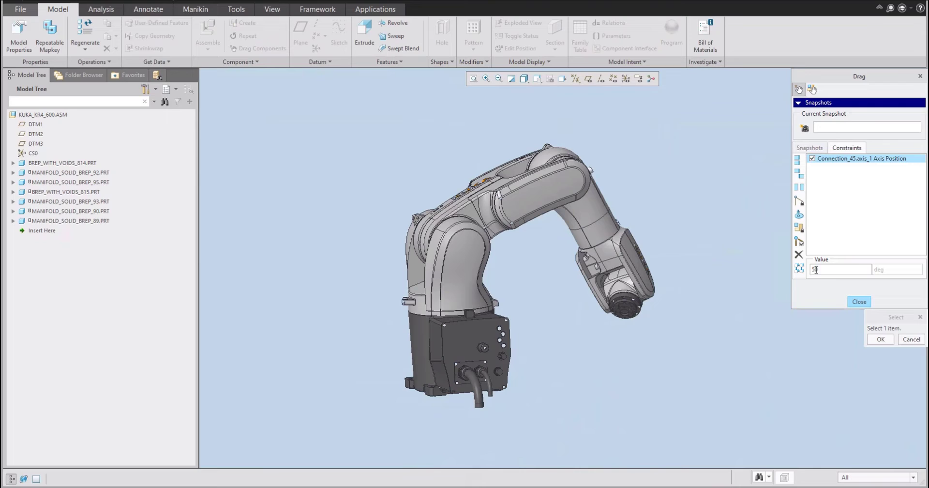
{"action": "double_click", "coordinate": [816, 270]}
{"action": "type", "text": "40"}
{"action": "key", "text": "Return"}
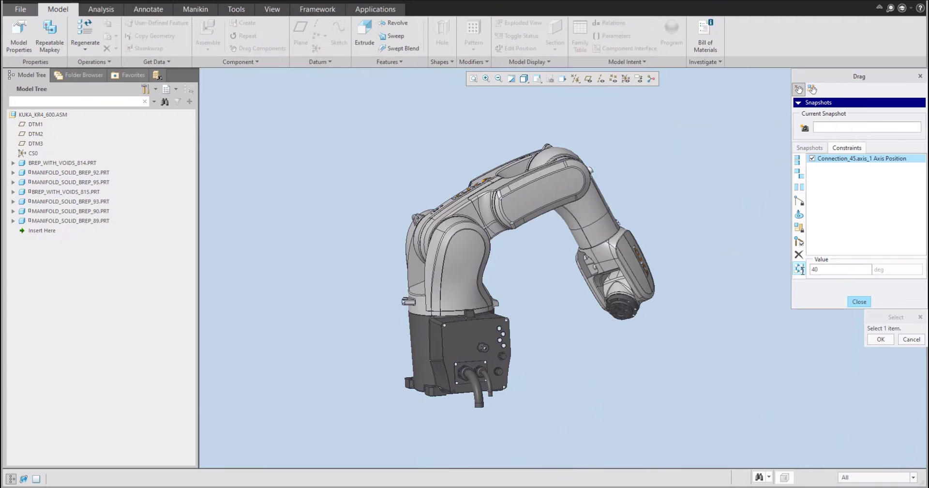
- Close the Drag tool, frame the robot beside the cube, and reopen Drag Components
{"action": "left_click", "coordinate": [859, 302]}
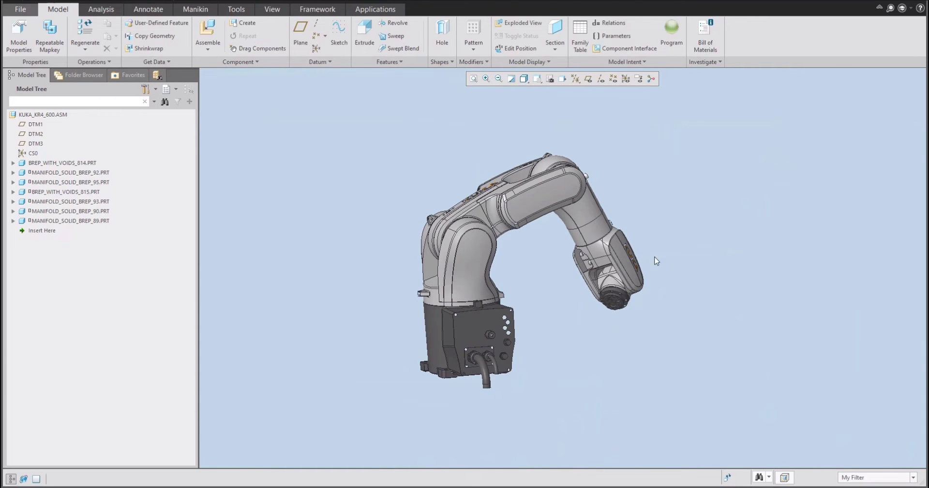
{"action": "middle_click_drag", "start_coordinate": [560, 257], "coordinate": [581, 252]}
{"action": "scroll", "coordinate": [582, 253], "scroll_direction": "down", "scroll_amount": 2}
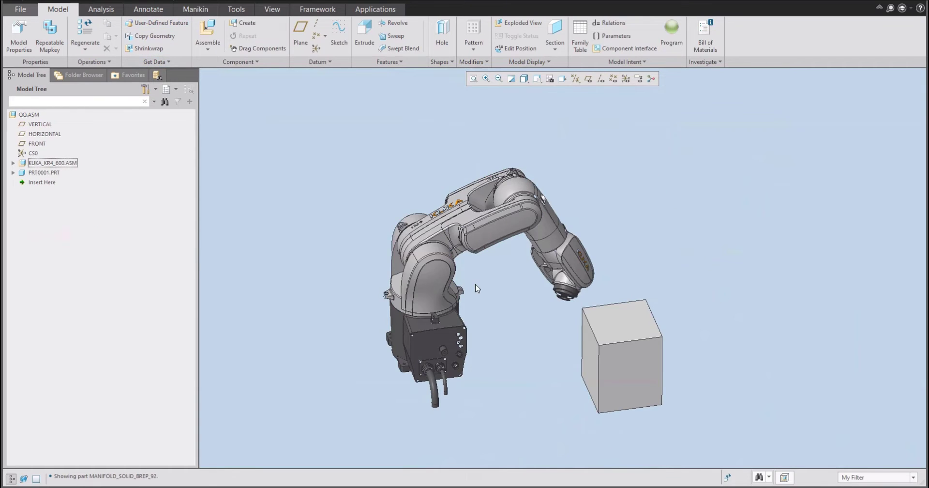
{"action": "middle_click_drag", "start_coordinate": [478, 286], "coordinate": [571, 244], "text": "ctrl+alt"}
{"action": "scroll", "coordinate": [537, 234], "scroll_direction": "up", "scroll_amount": 3}
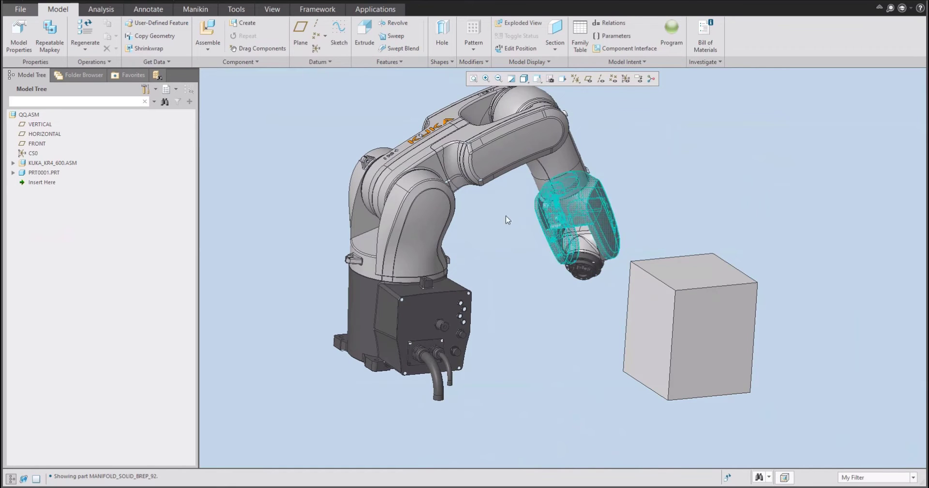
{"action": "middle_click_drag", "start_coordinate": [550, 263], "coordinate": [522, 282]}
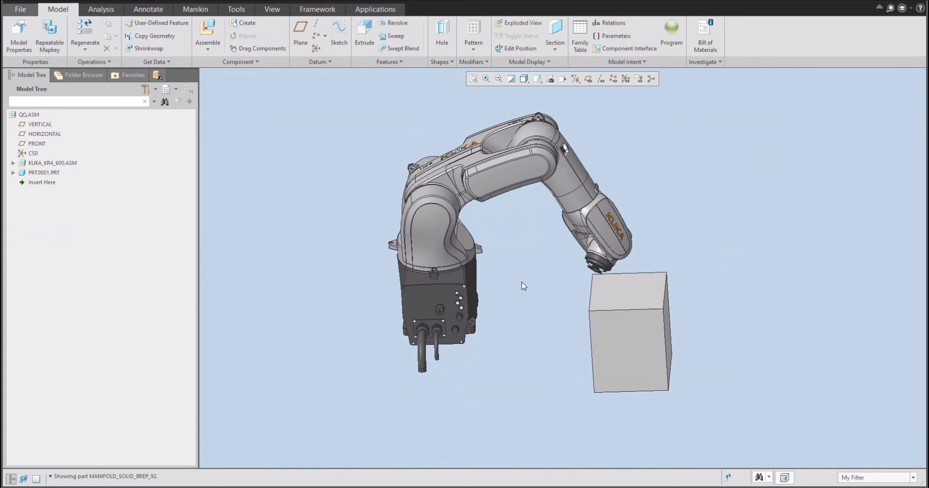
{"action": "left_click", "coordinate": [261, 49]}
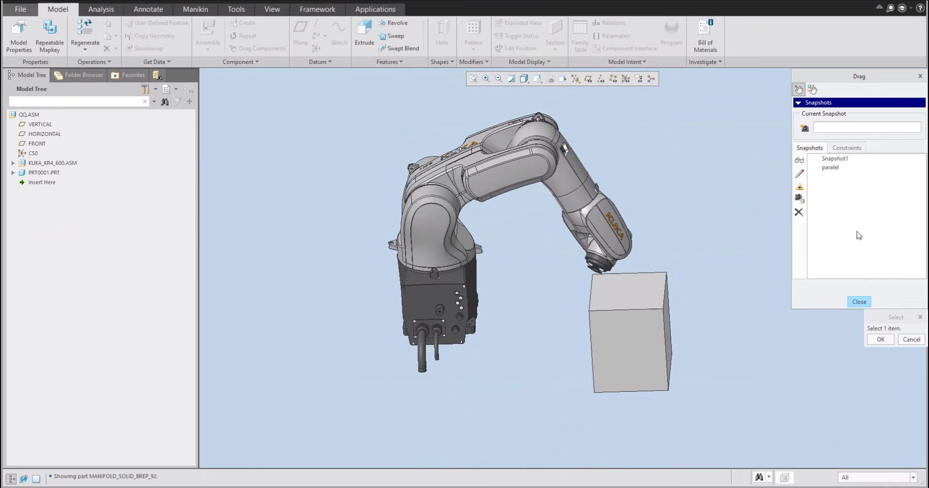
- Preview both snapshots, rename Snapshot1 to point01, and restore the paralel pose
{"action": "left_click", "coordinate": [833, 160]}
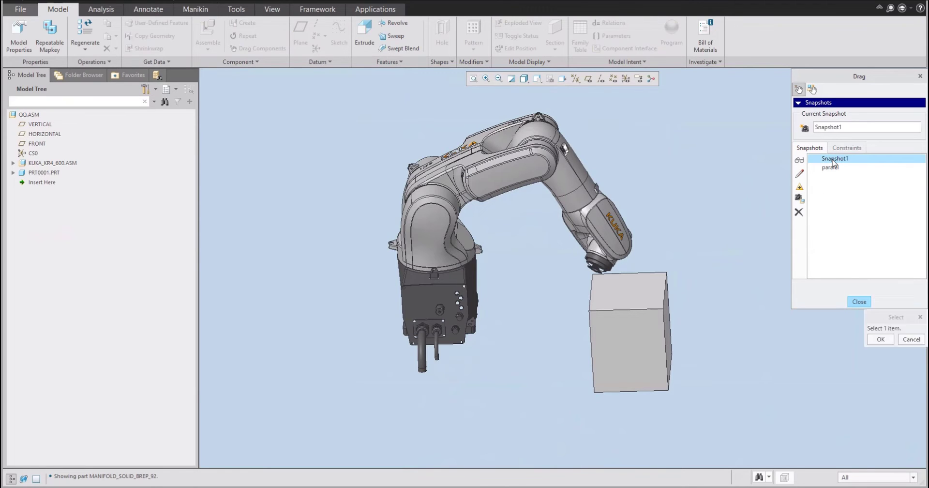
{"action": "left_click", "coordinate": [830, 168]}
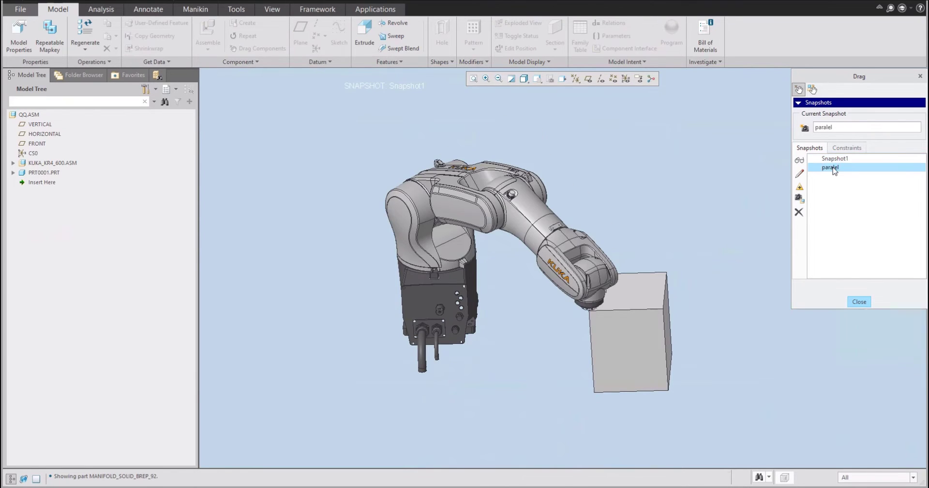
{"action": "double_click", "coordinate": [842, 127]}
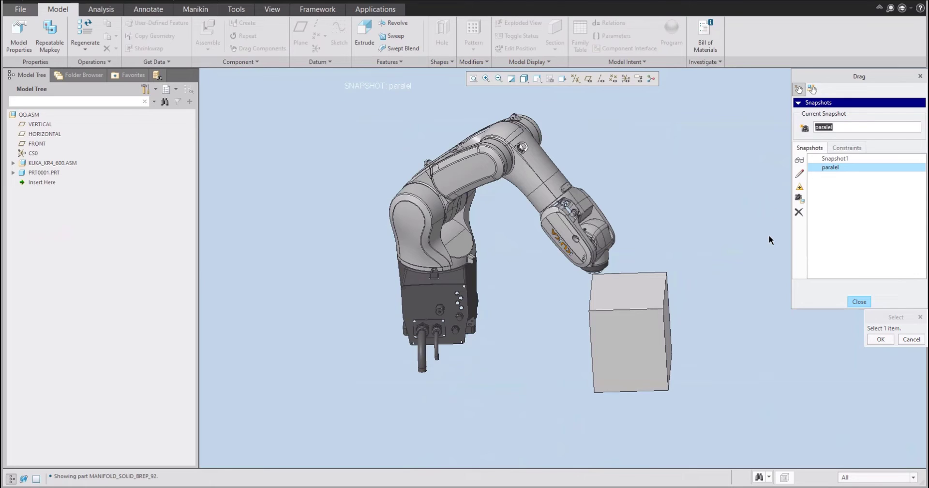
{"action": "left_click", "coordinate": [844, 160]}
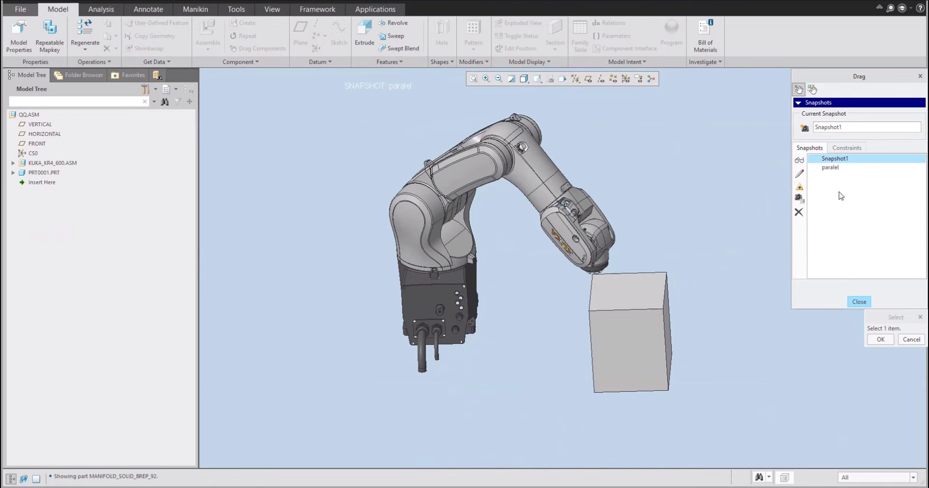
{"action": "double_click", "coordinate": [850, 125]}
{"action": "type", "text": "point 01"}
{"action": "key", "text": "Return"}
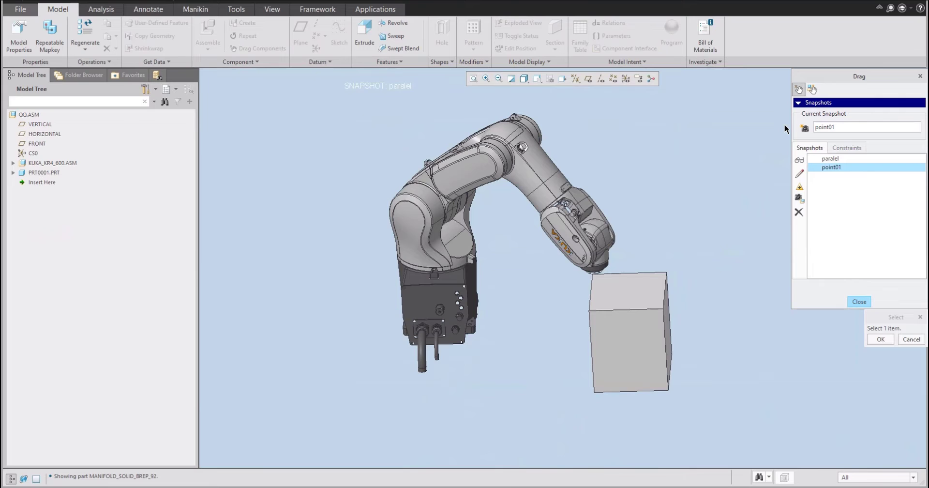
{"action": "left_click", "coordinate": [823, 160]}
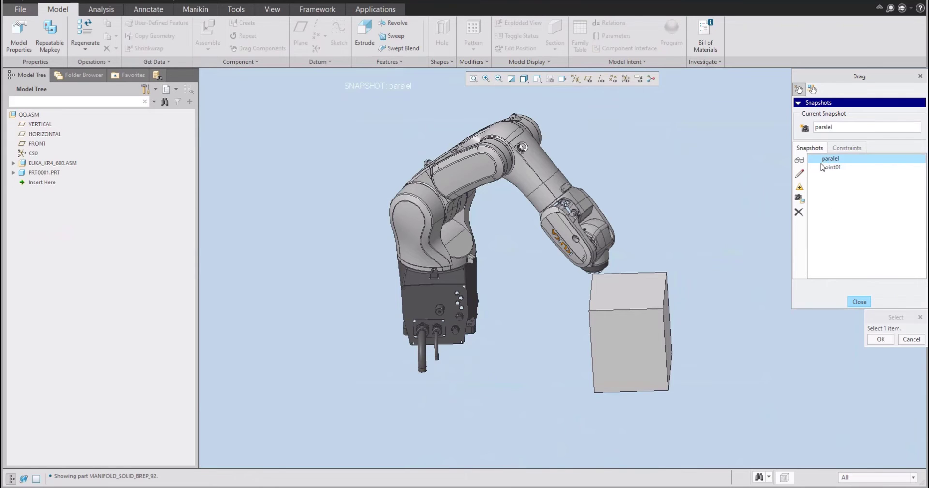
{"action": "left_click", "coordinate": [830, 167]}
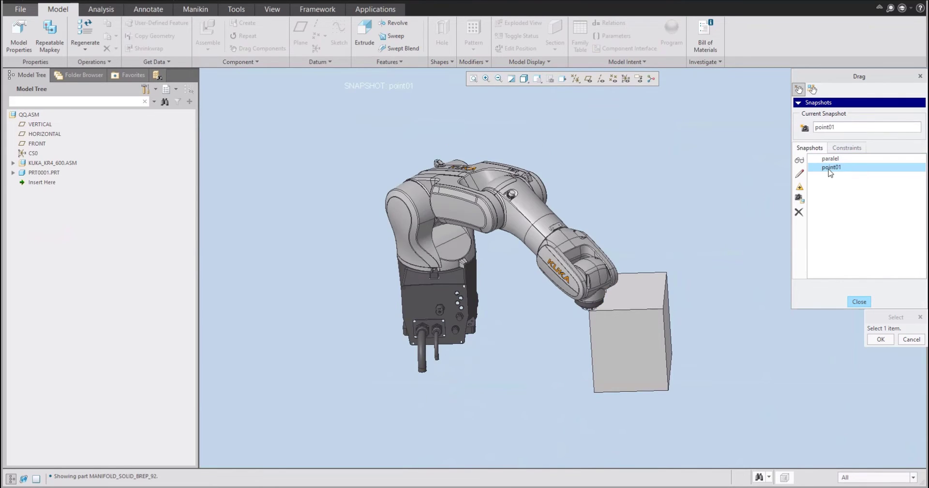
{"action": "left_click", "coordinate": [829, 160]}
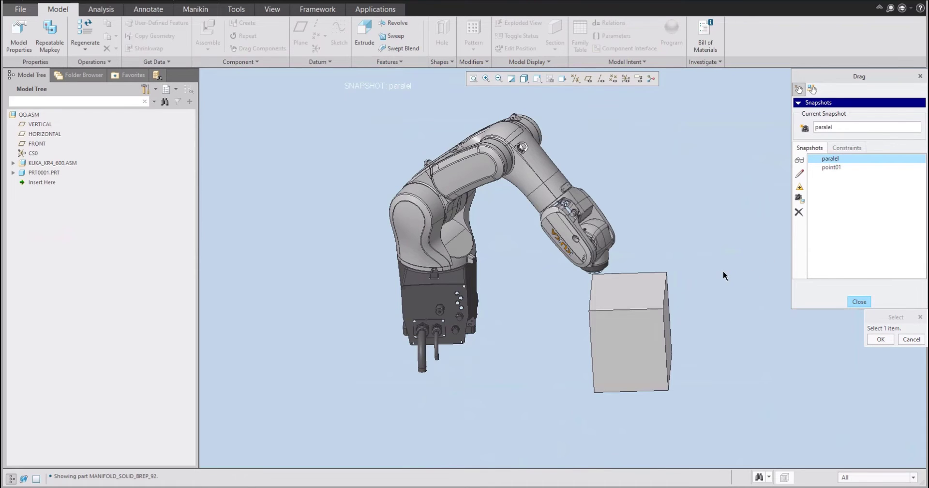
- Uncheck the Point-Plane Align entry in the Drag dialog's constraint list
{"action": "middle_click_drag", "start_coordinate": [683, 271], "coordinate": [708, 283]}
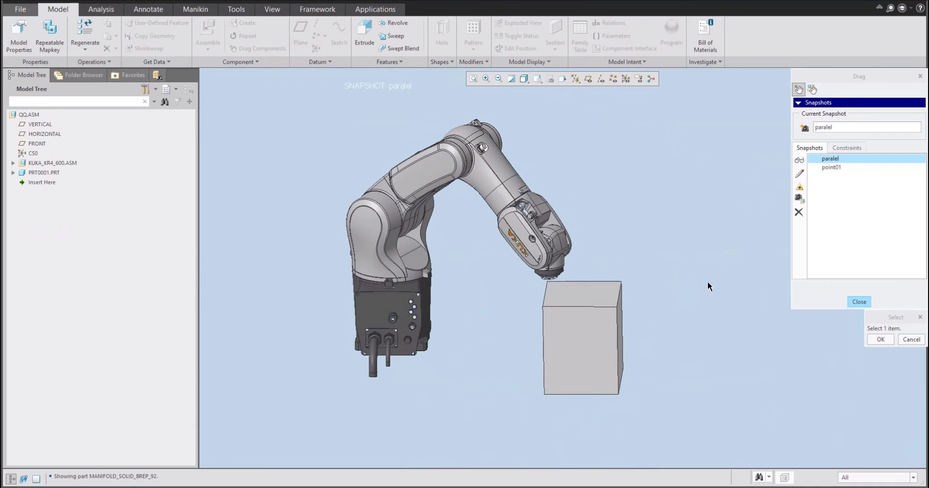
{"action": "left_click", "coordinate": [844, 149]}
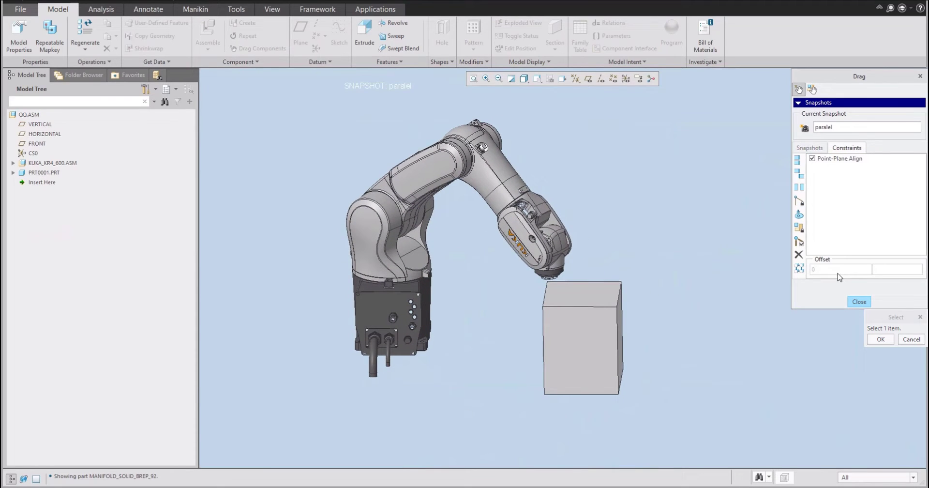
{"action": "left_click", "coordinate": [813, 158]}
- Create a Plane-Plane Align between the robot's flange face and the block's top face
{"action": "left_click", "coordinate": [800, 161]}
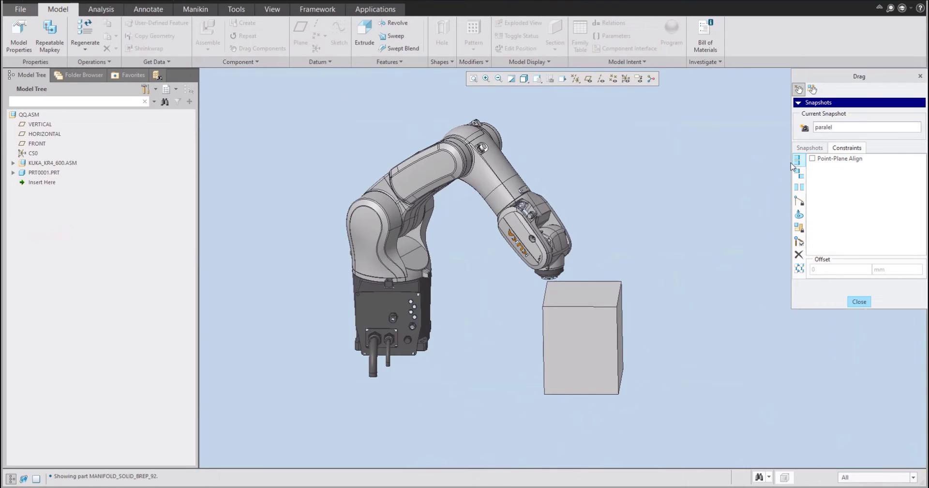
{"action": "middle_click_drag", "start_coordinate": [510, 301], "coordinate": [526, 277]}
{"action": "scroll", "coordinate": [576, 263], "scroll_direction": "down", "scroll_amount": 8}
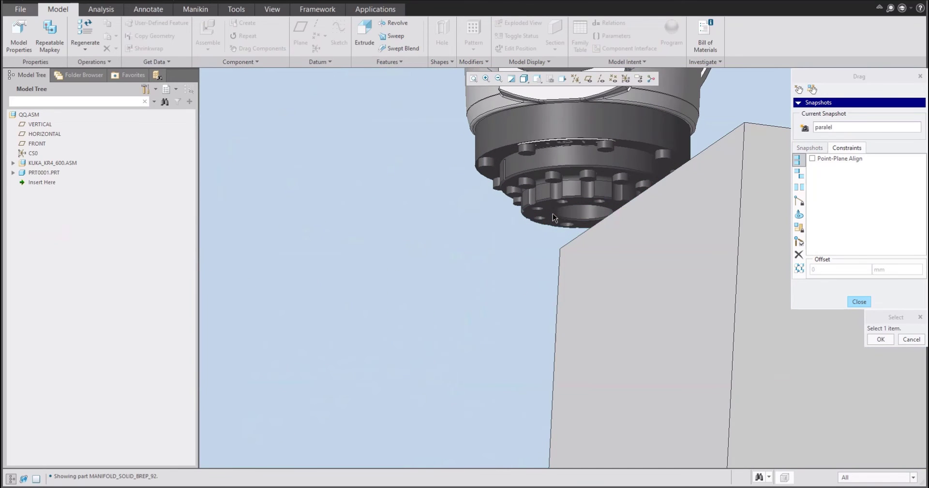
{"action": "left_click", "coordinate": [547, 213]}
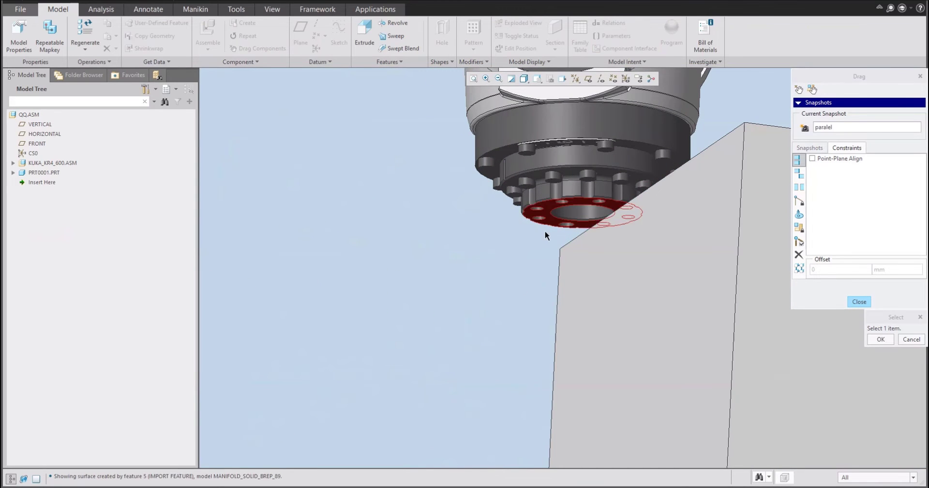
{"action": "scroll", "coordinate": [542, 232], "scroll_direction": "up", "scroll_amount": 5}
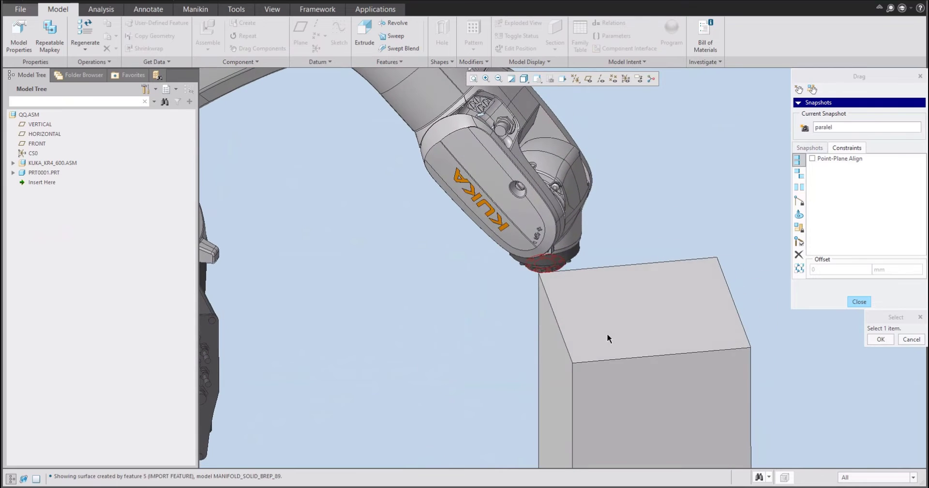
{"action": "left_click", "coordinate": [649, 310]}
{"action": "middle_click_drag", "start_coordinate": [598, 285], "coordinate": [799, 358]}
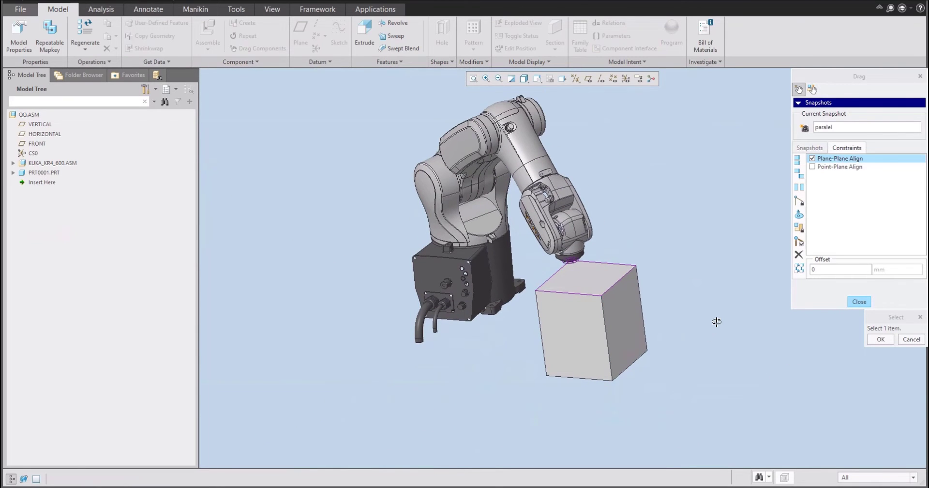
- Drag the arm toward the cube and bring the wrist onto the cube top
{"action": "middle_click_drag", "start_coordinate": [716, 321], "coordinate": [818, 218]}
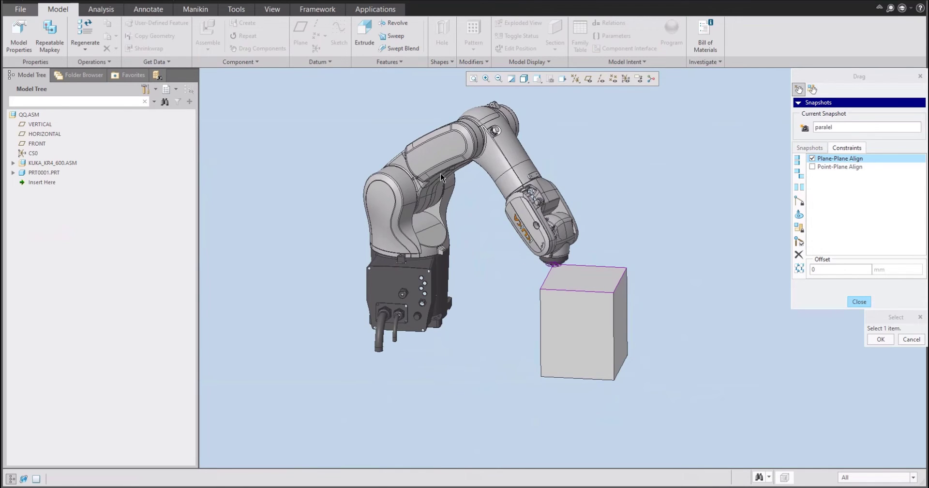
{"action": "left_click", "coordinate": [472, 155]}
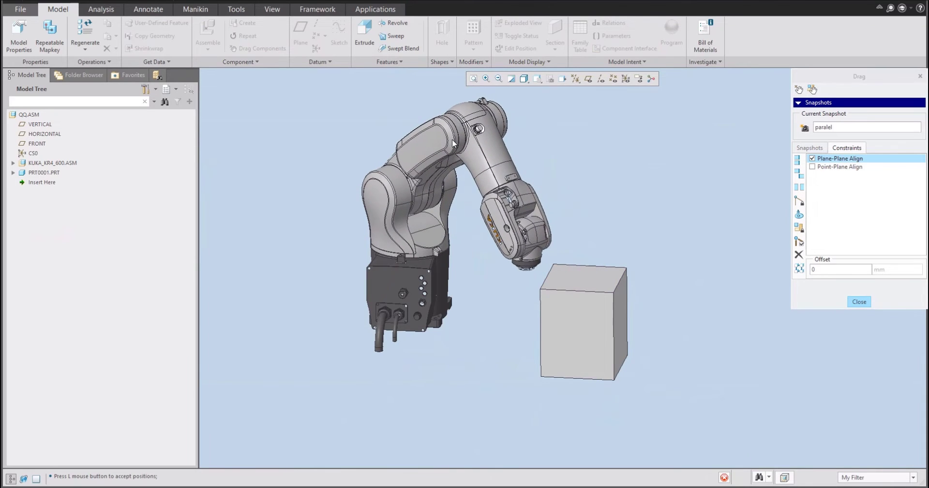
{"action": "left_click", "coordinate": [452, 138]}
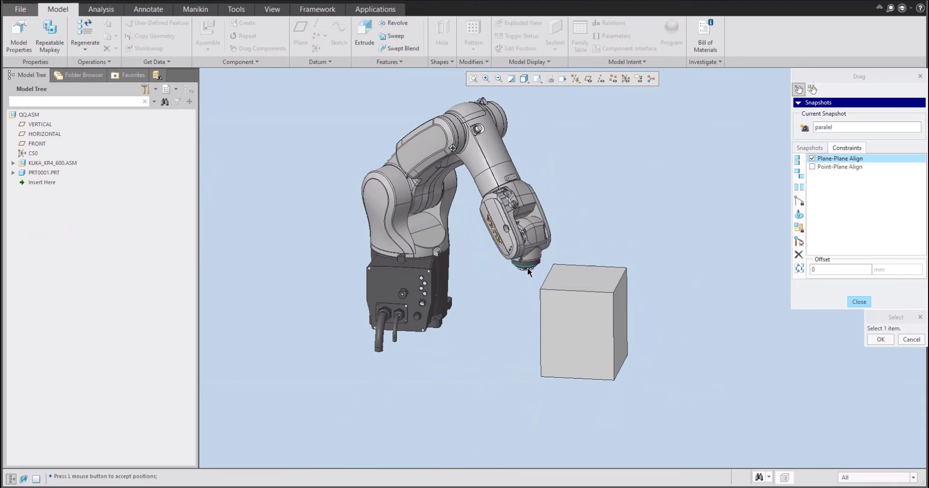
{"action": "middle_click_drag", "start_coordinate": [521, 287], "coordinate": [592, 277]}
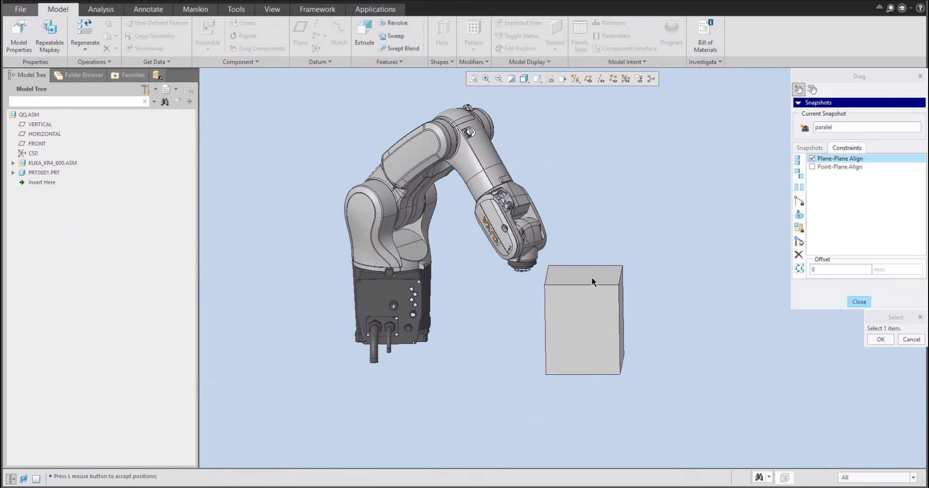
{"action": "left_click", "coordinate": [512, 252]}
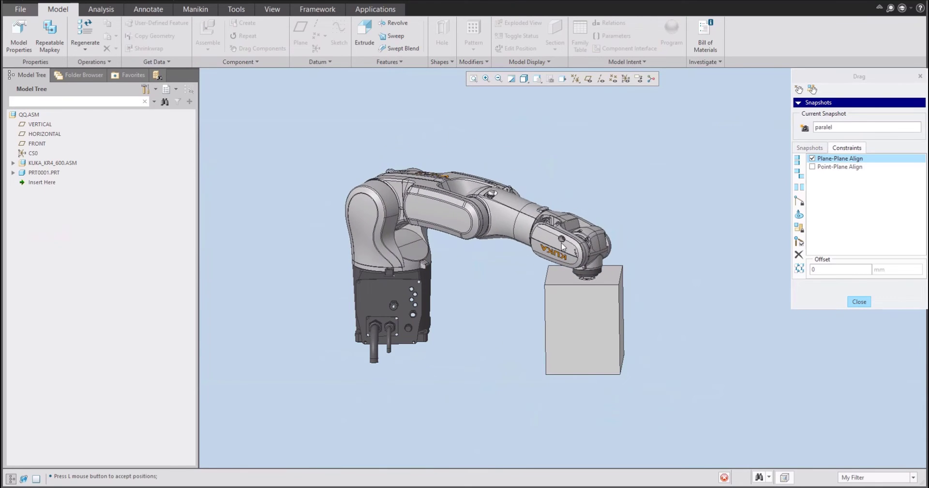
{"action": "left_click", "coordinate": [457, 242]}
- Swing the upper arm upward, accept the pose, and start a Motion Axis constraint
{"action": "left_click", "coordinate": [458, 245]}
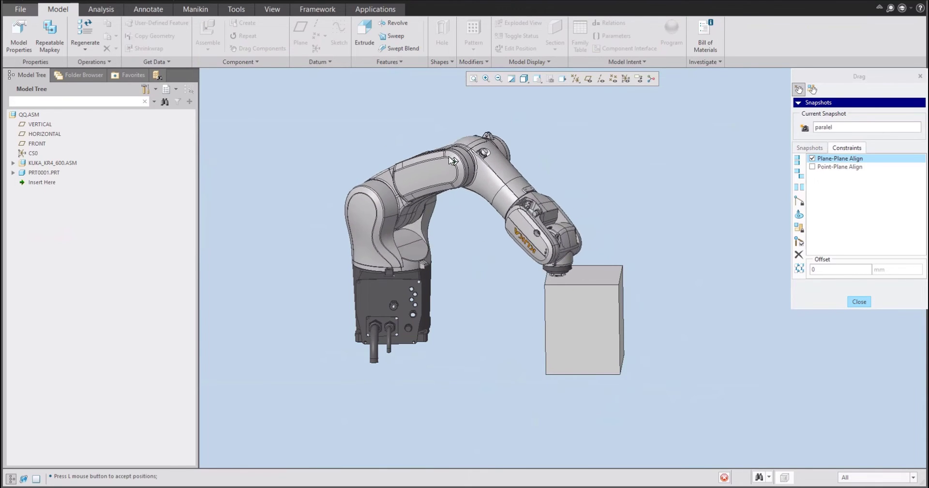
{"action": "left_click", "coordinate": [439, 177]}
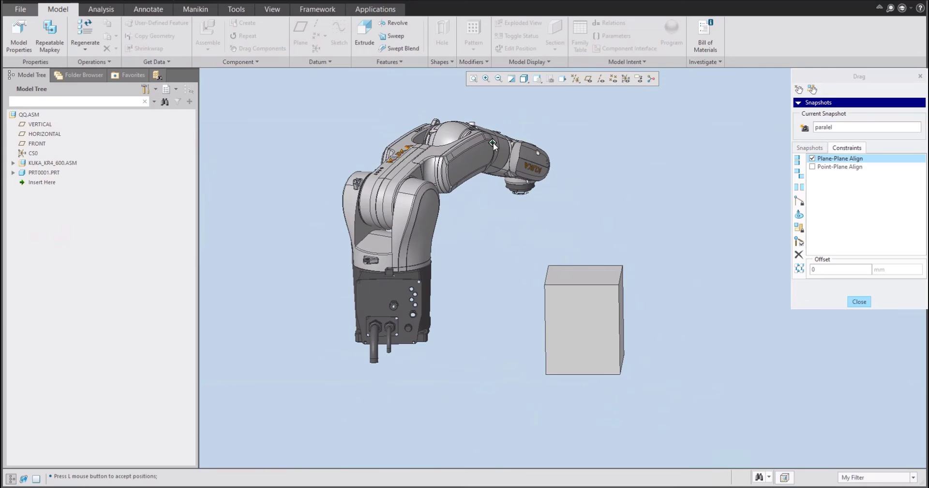
{"action": "left_click", "coordinate": [492, 142]}
{"action": "middle_click_drag", "start_coordinate": [493, 142], "coordinate": [559, 174]}
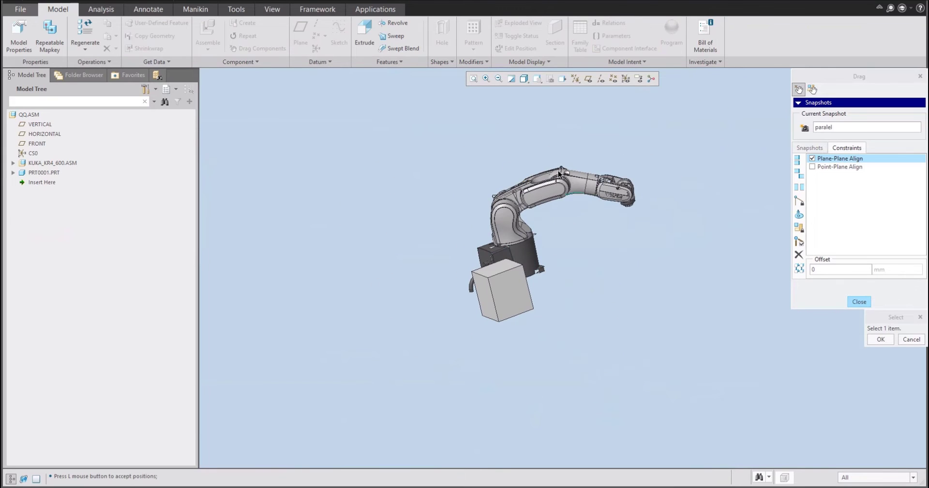
{"action": "left_click", "coordinate": [799, 200]}
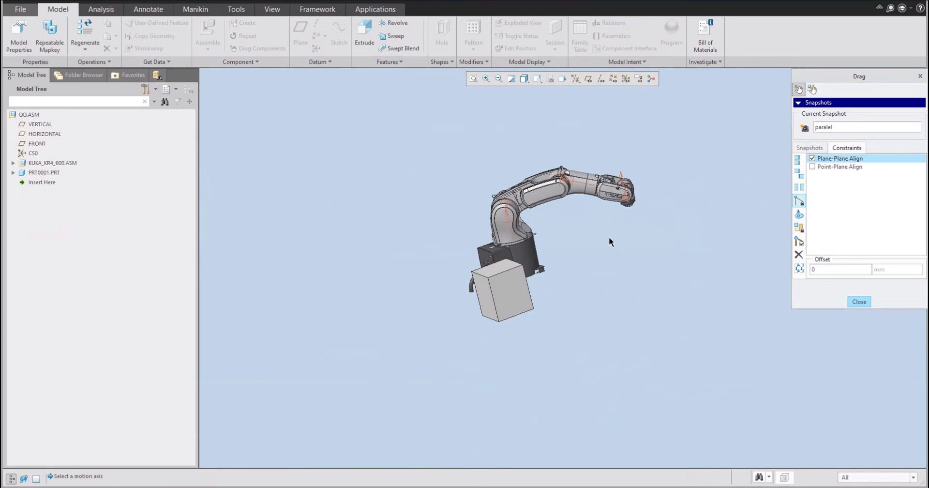
- Lock the Connection_44 axis at 50 degrees after trying 30, then drag the tool onto the cube top
{"action": "scroll", "coordinate": [546, 206], "scroll_direction": "down", "scroll_amount": 5}
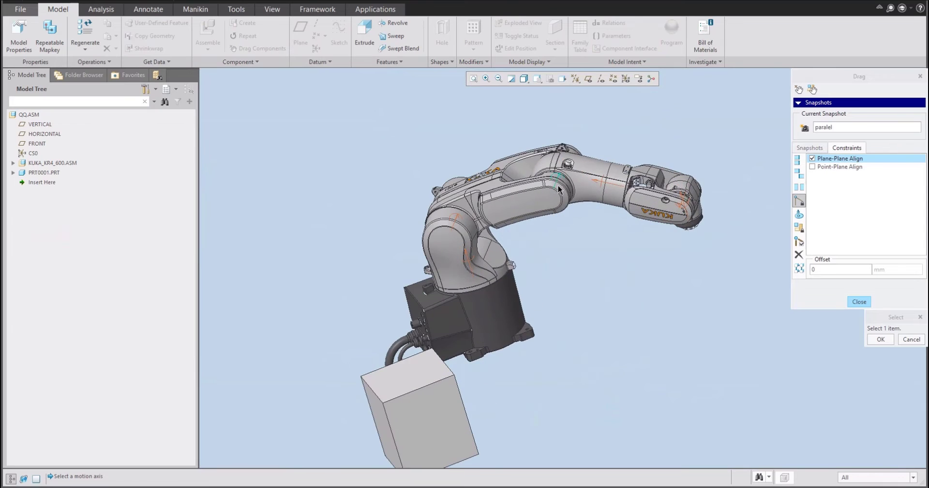
{"action": "left_click", "coordinate": [557, 188]}
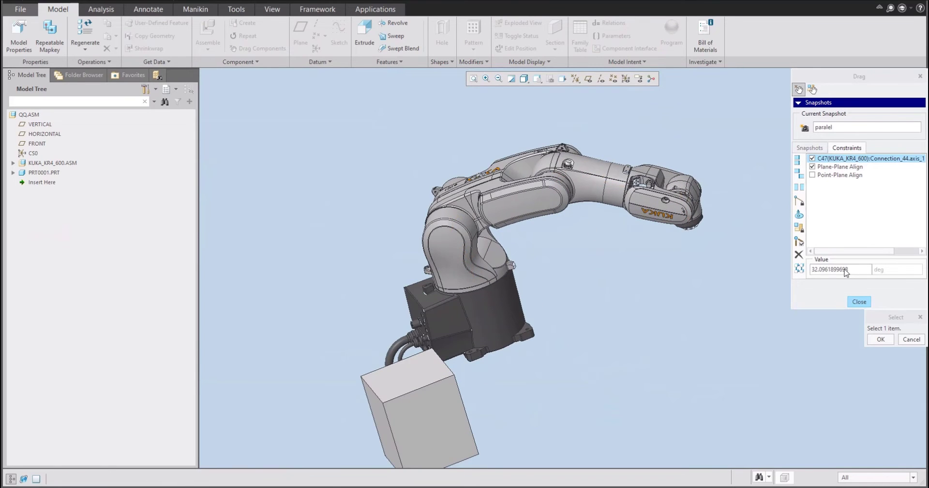
{"action": "type", "text": "30"}
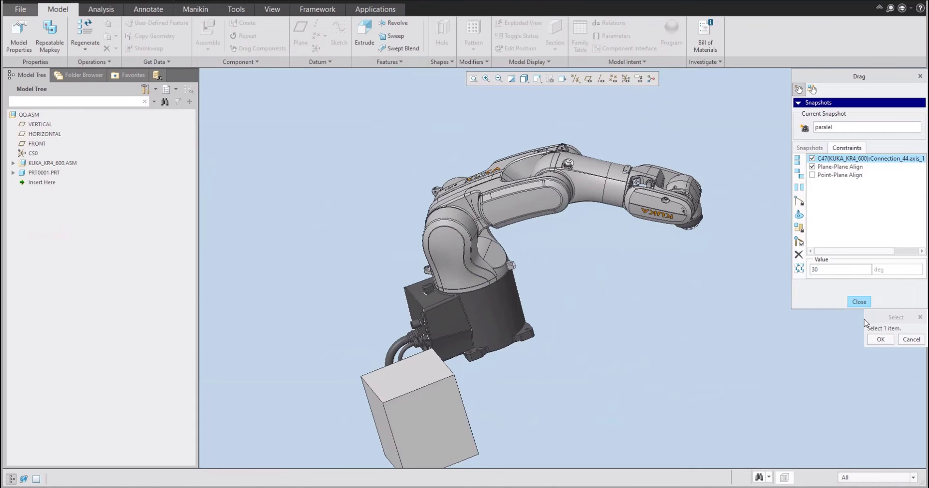
{"action": "key", "text": "Return"}
{"action": "double_click", "coordinate": [829, 273]}
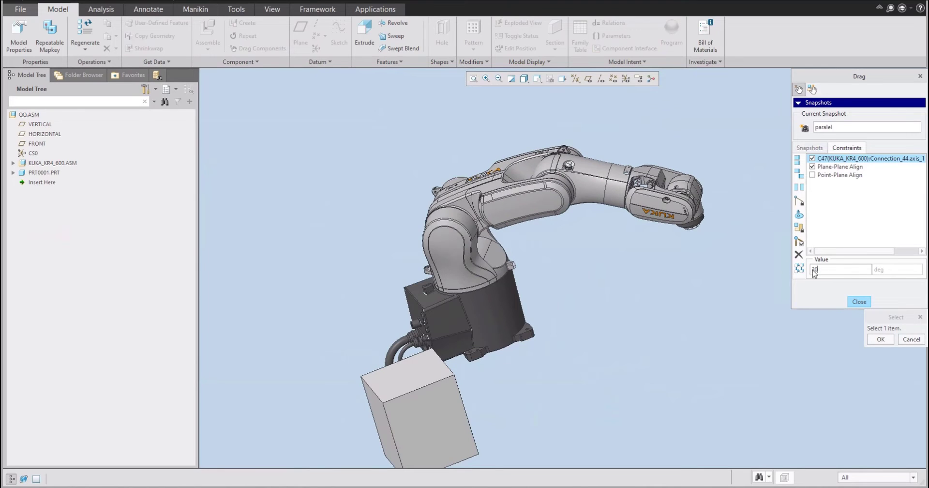
{"action": "type", "text": "50"}
{"action": "key", "text": "Return"}
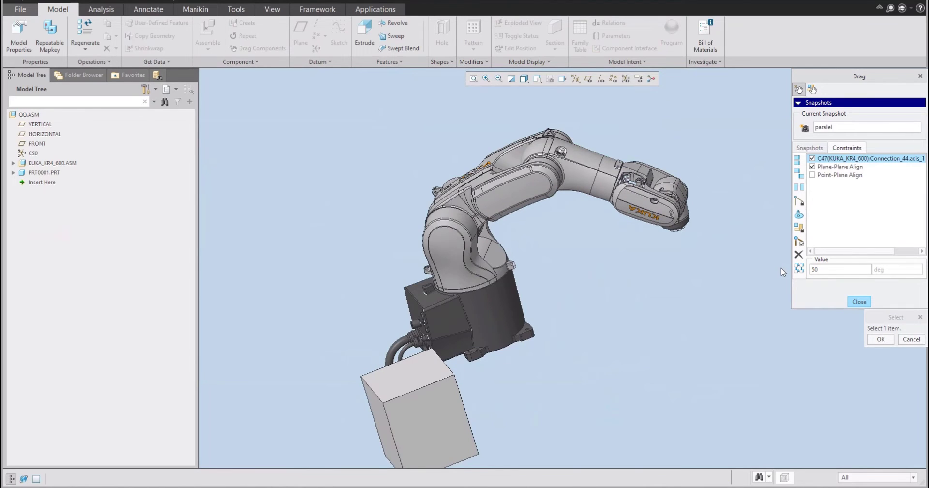
{"action": "left_click", "coordinate": [471, 271]}
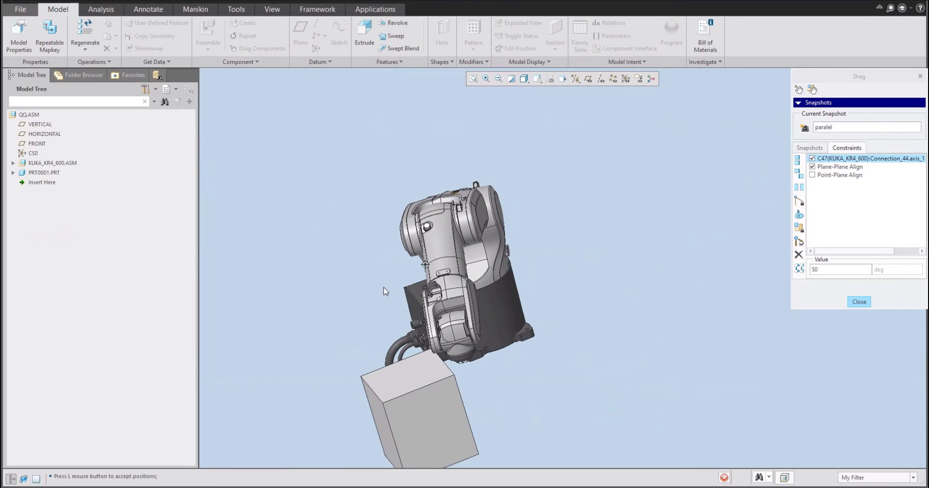
{"action": "left_click", "coordinate": [363, 292]}
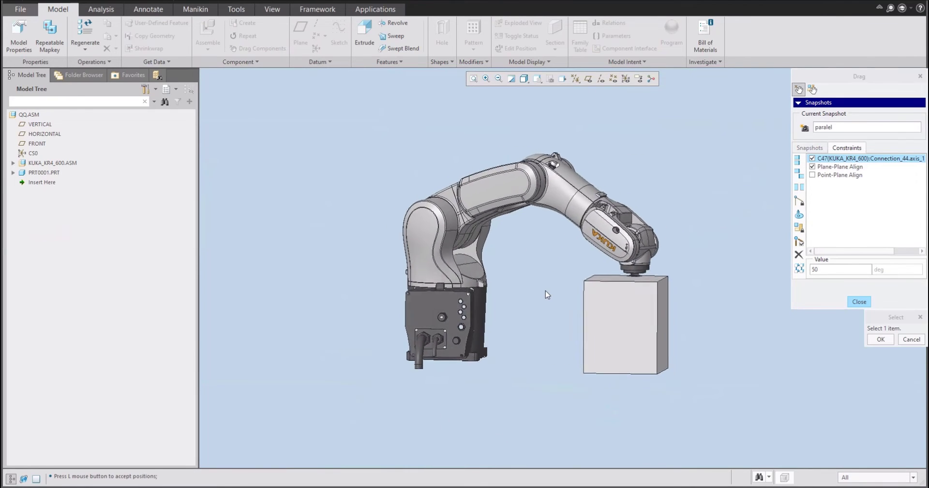
- Add a Motion Axis constraint on Connection_43 at -25 degrees, and undo when assembly fails
{"action": "left_click", "coordinate": [799, 200]}
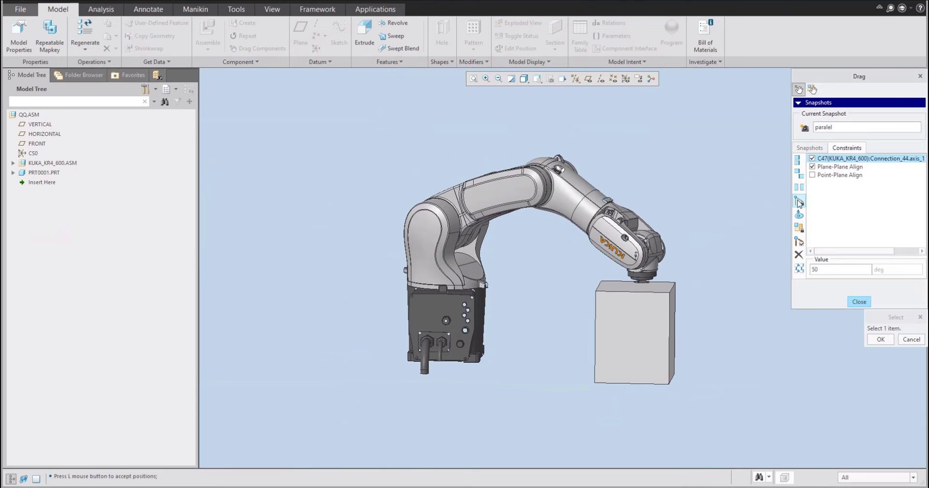
{"action": "left_click", "coordinate": [446, 226]}
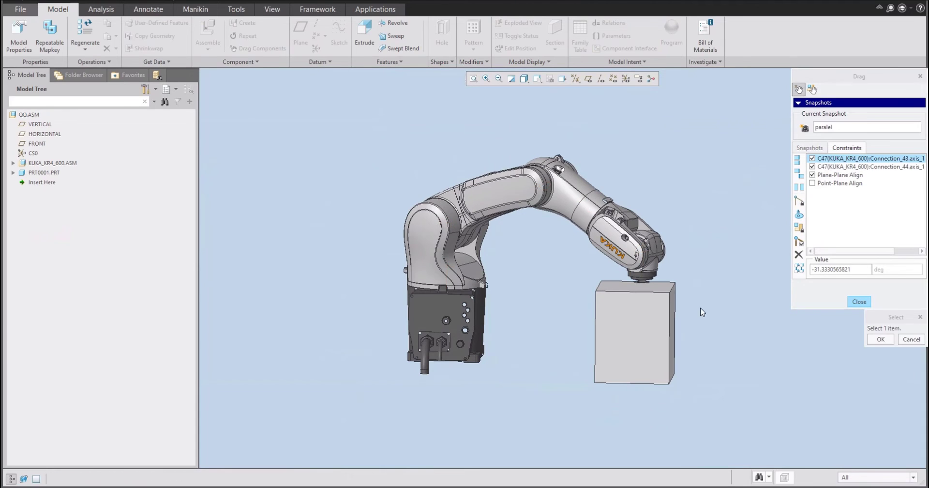
{"action": "double_click", "coordinate": [853, 270]}
{"action": "type", "text": "-"}
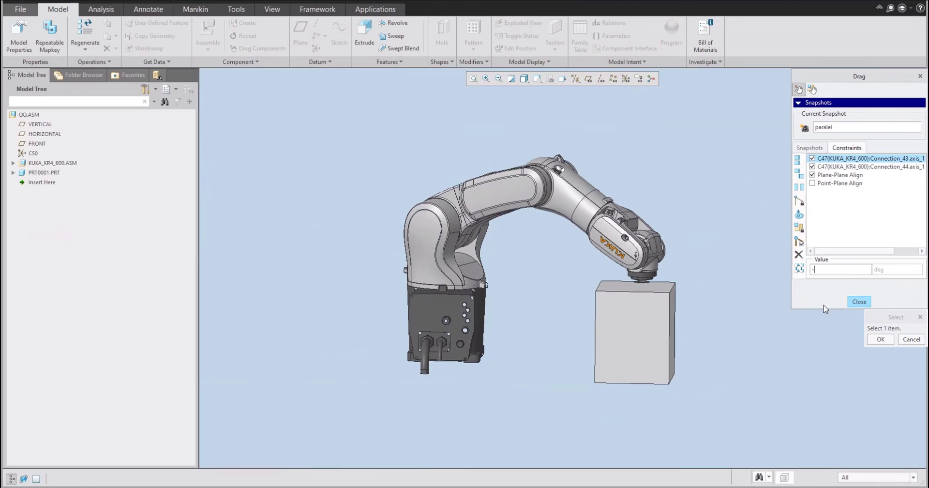
{"action": "type", "text": "25"}
{"action": "key", "text": "Return"}
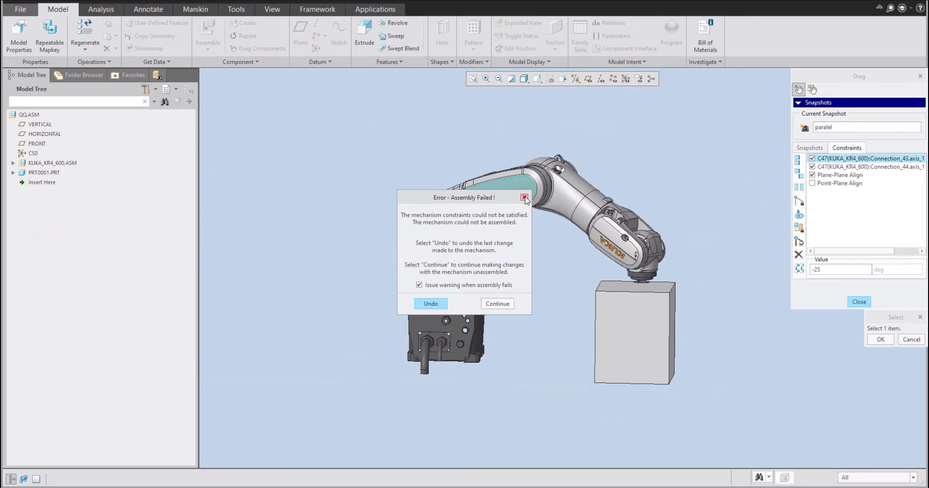
{"action": "left_click", "coordinate": [430, 303]}
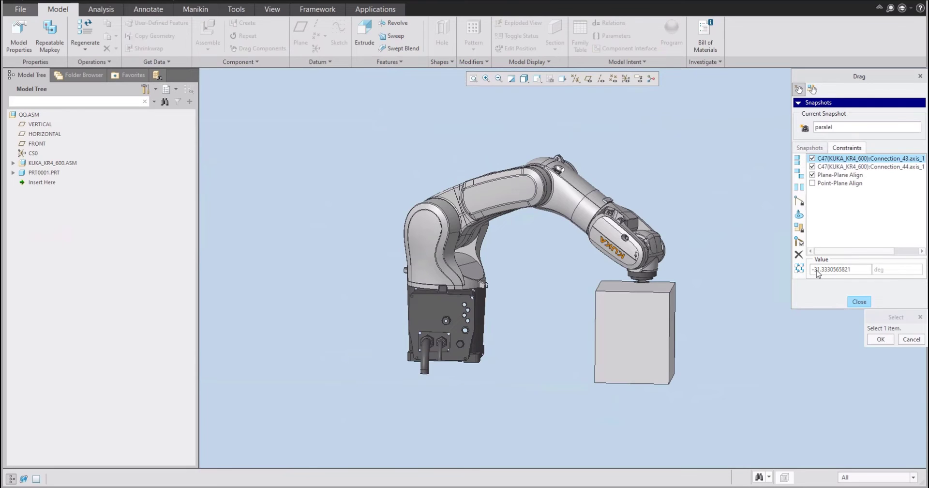
- Try -30 degrees on Connection_43, undo the failure, and leave it at -31.3330565821 degrees
{"action": "double_click", "coordinate": [844, 270]}
{"action": "type", "text": "-302"}
{"action": "key", "text": "Return"}
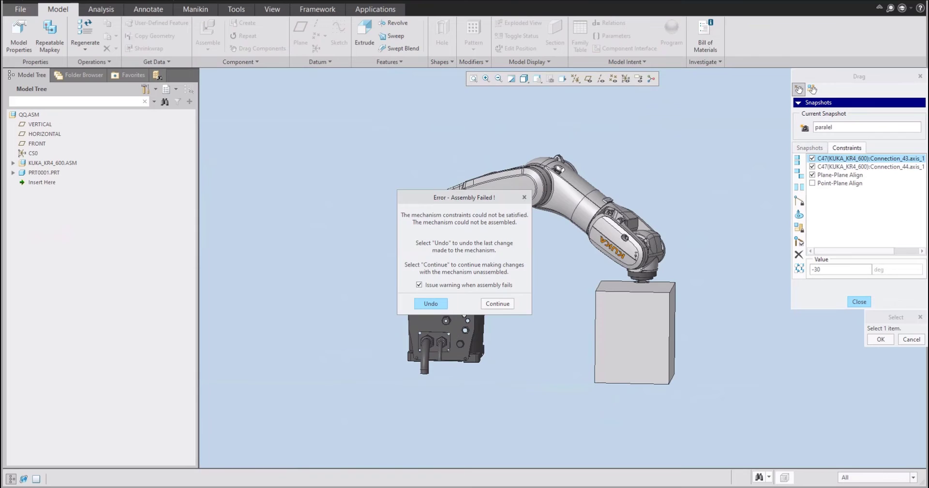
{"action": "key", "text": "Return"}
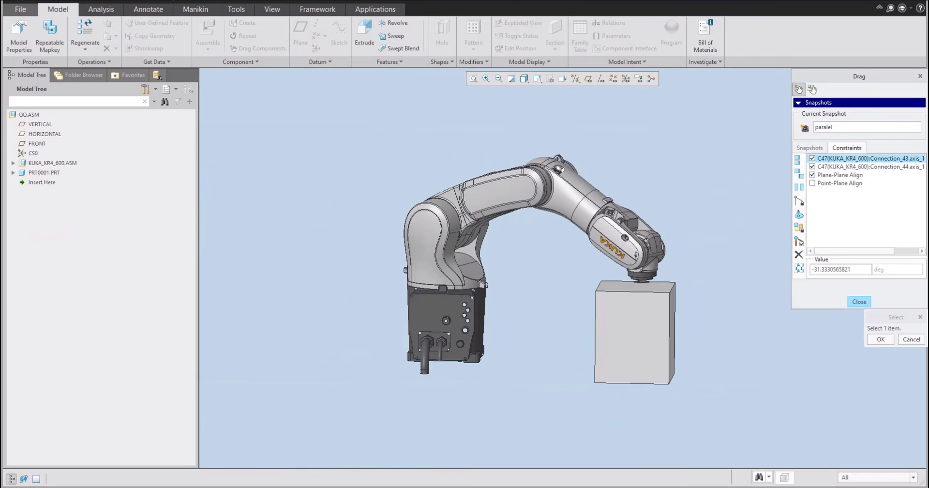
- Uncheck the Connection_43 and Connection_44 axis constraints, keeping only Plane-Plane Align active
{"action": "left_click", "coordinate": [813, 174]}
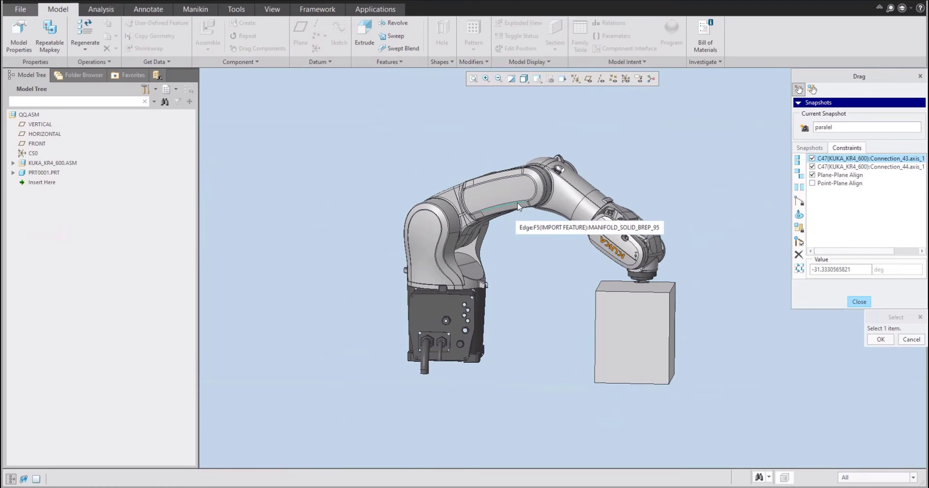
{"action": "left_click", "coordinate": [812, 166]}
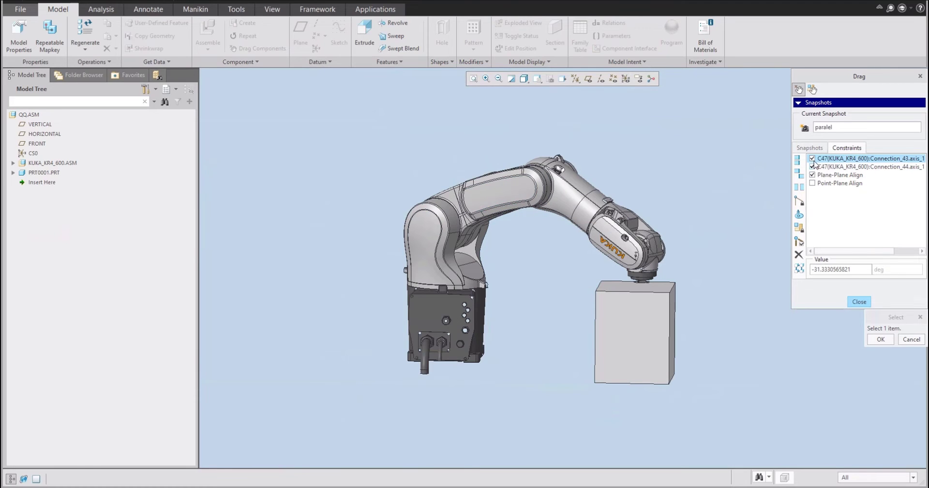
{"action": "left_click", "coordinate": [812, 158]}
{"action": "middle_click_drag", "start_coordinate": [692, 271], "coordinate": [690, 296]}
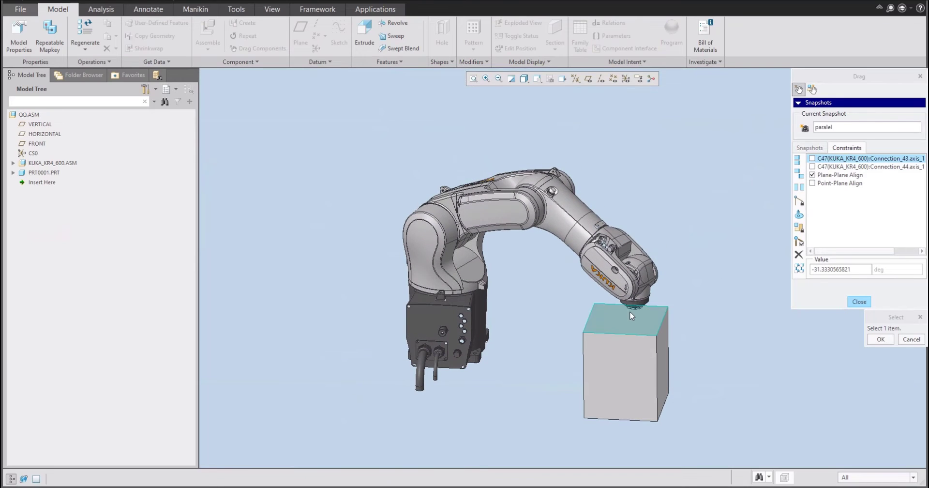
- Save the flange-on-block pose as Snapshot1, preview point01, then restore the paralel pose
{"action": "left_click", "coordinate": [824, 204]}
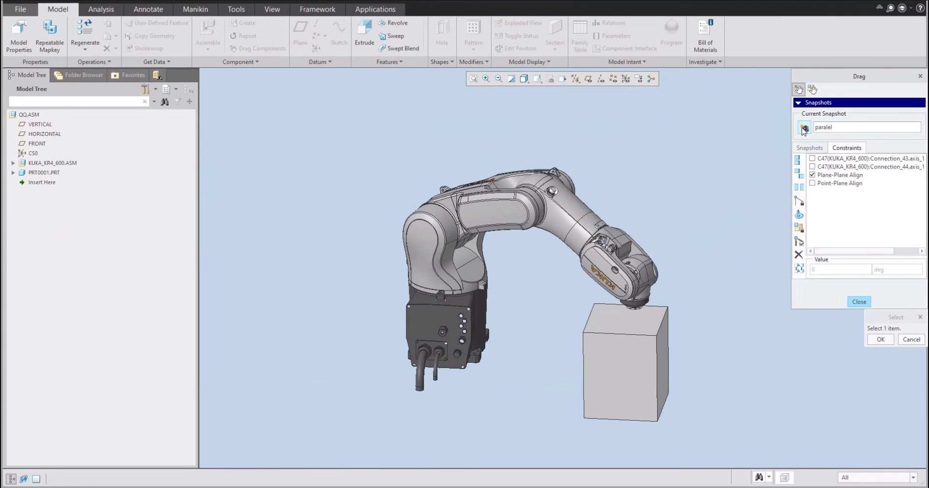
{"action": "left_click", "coordinate": [803, 129]}
{"action": "left_click", "coordinate": [811, 149]}
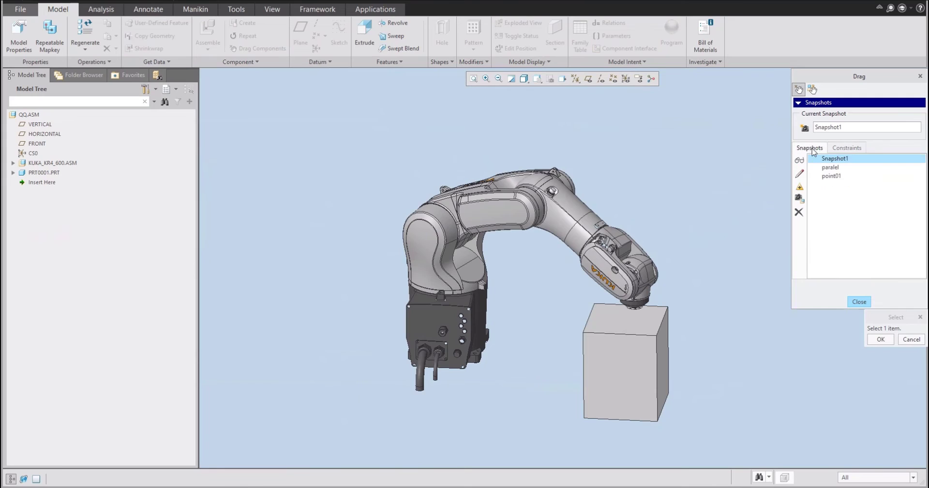
{"action": "double_click", "coordinate": [831, 176]}
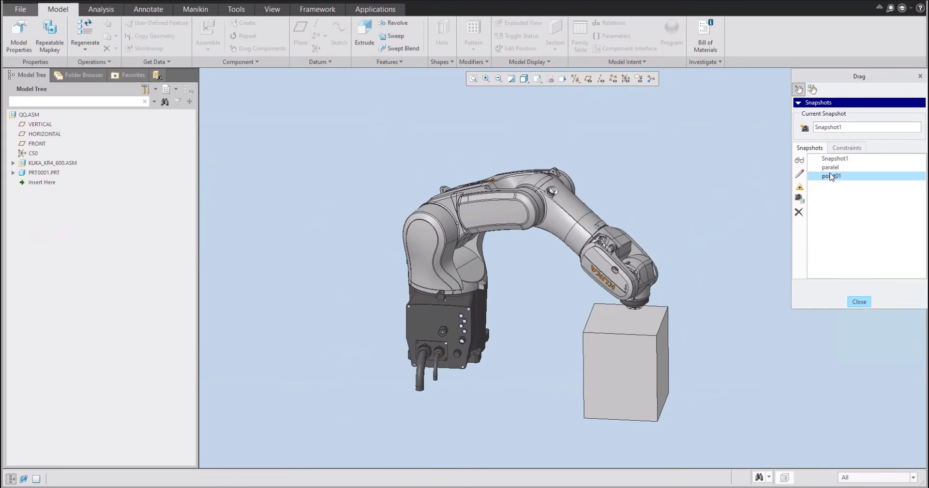
{"action": "double_click", "coordinate": [829, 167]}
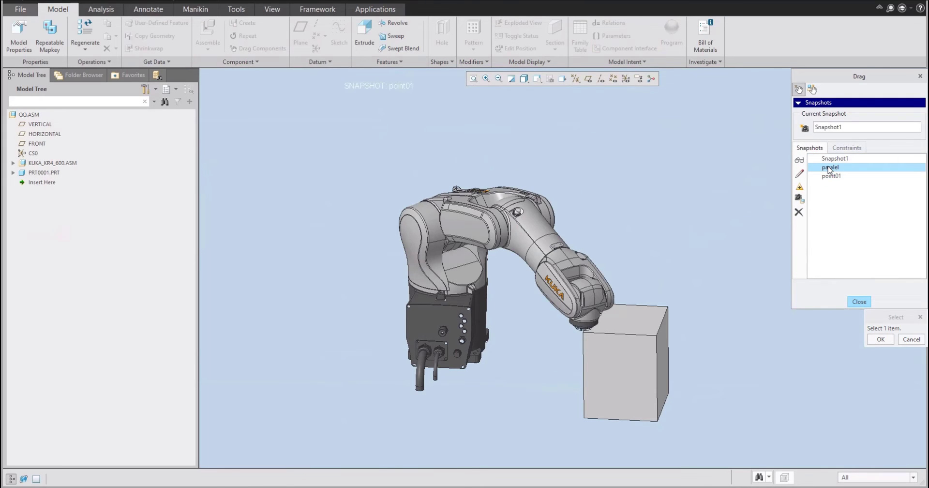
{"action": "left_click", "coordinate": [844, 223]}
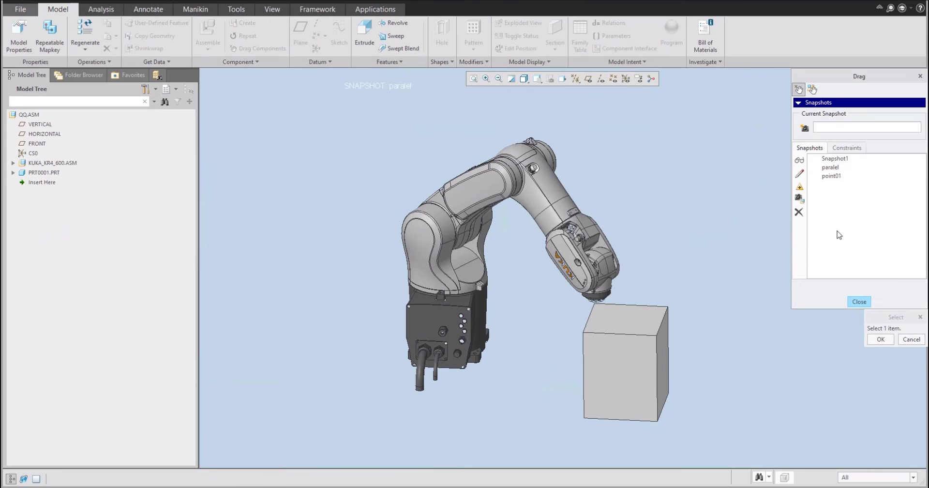
{"action": "mouse_move", "coordinate": [643, 262]}
{"action": "middle_mouse_down"}
{"action": "mouse_move", "coordinate": [661, 259]}
{"action": "mouse_move", "coordinate": [656, 253]}
{"action": "middle_mouse_up"}
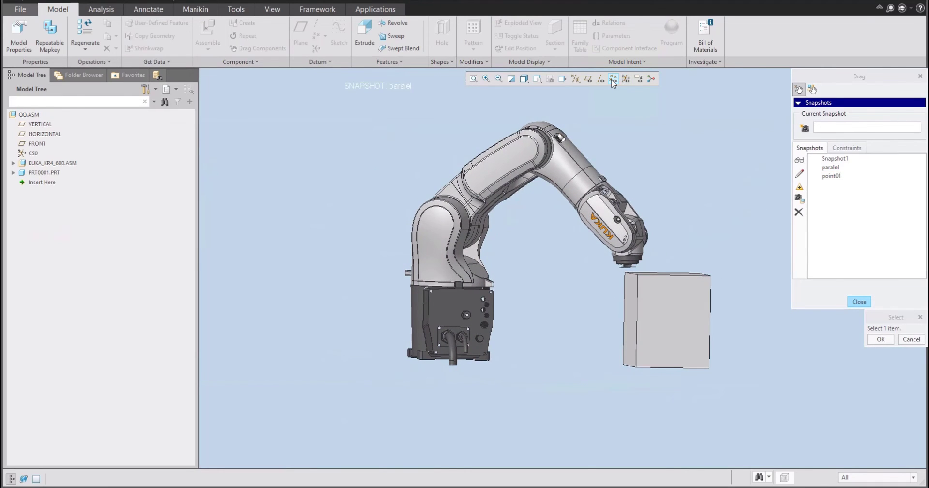
- Show datum points and drag the KUKA wrist down toward PNT0 just above the box
{"action": "left_click", "coordinate": [613, 78]}
{"action": "scroll", "coordinate": [611, 264], "scroll_direction": "down", "scroll_amount": 5}
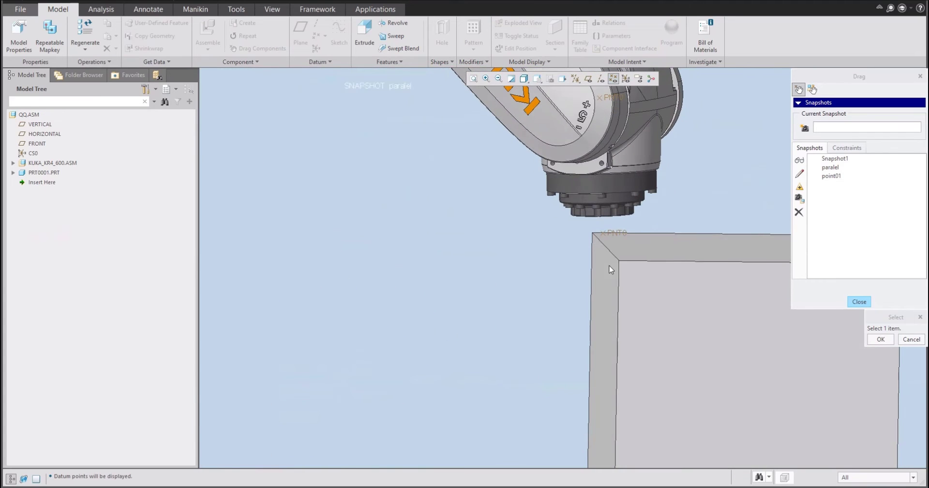
{"action": "scroll", "coordinate": [611, 269], "scroll_direction": "up", "scroll_amount": 5}
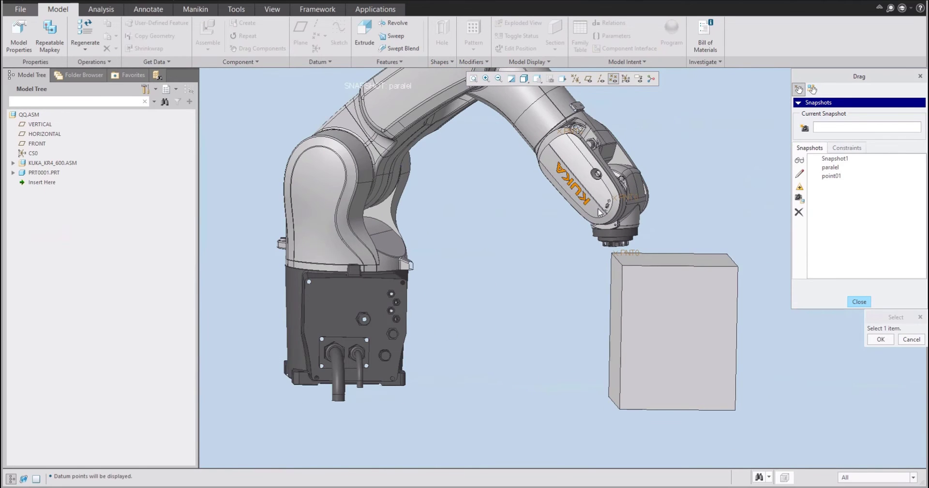
{"action": "left_click", "coordinate": [600, 212]}
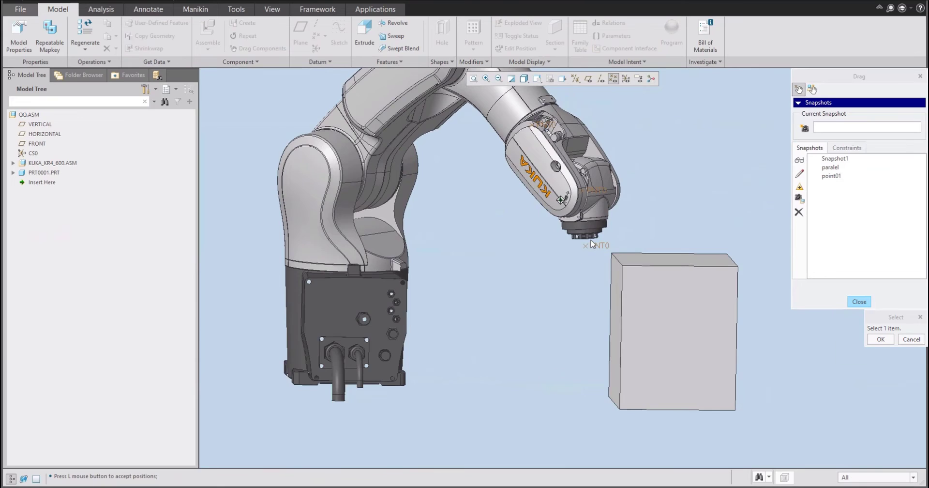
{"action": "scroll", "coordinate": [592, 244], "scroll_direction": "down", "scroll_amount": 3}
{"action": "scroll", "coordinate": [570, 245], "scroll_direction": "up", "scroll_amount": 2}
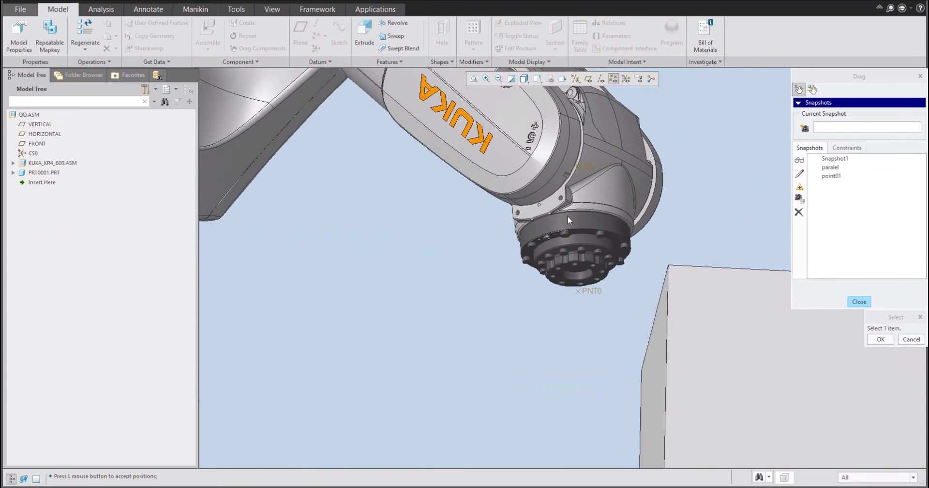
{"action": "scroll", "coordinate": [599, 276], "scroll_direction": "down", "scroll_amount": 2}
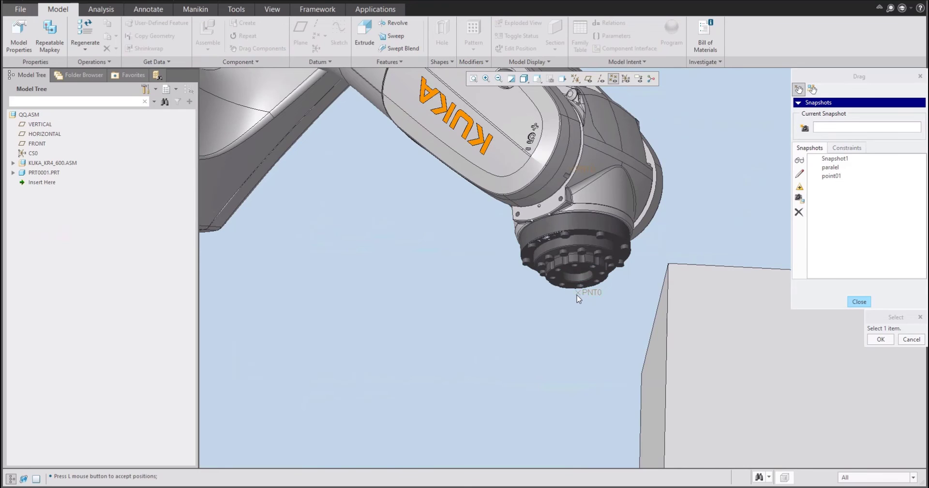
{"action": "scroll", "coordinate": [577, 298], "scroll_direction": "up", "scroll_amount": 5}
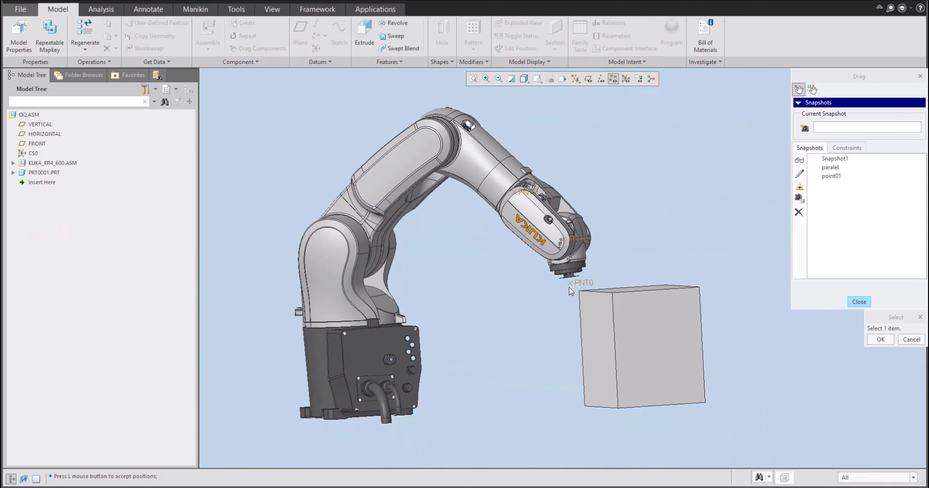
{"action": "scroll", "coordinate": [569, 290], "scroll_direction": "down", "scroll_amount": 2}
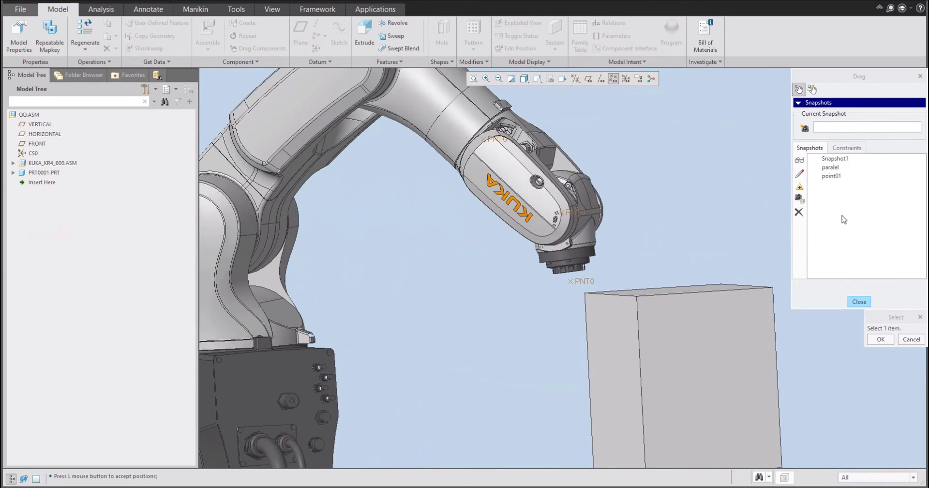
{"action": "left_click", "coordinate": [848, 148]}
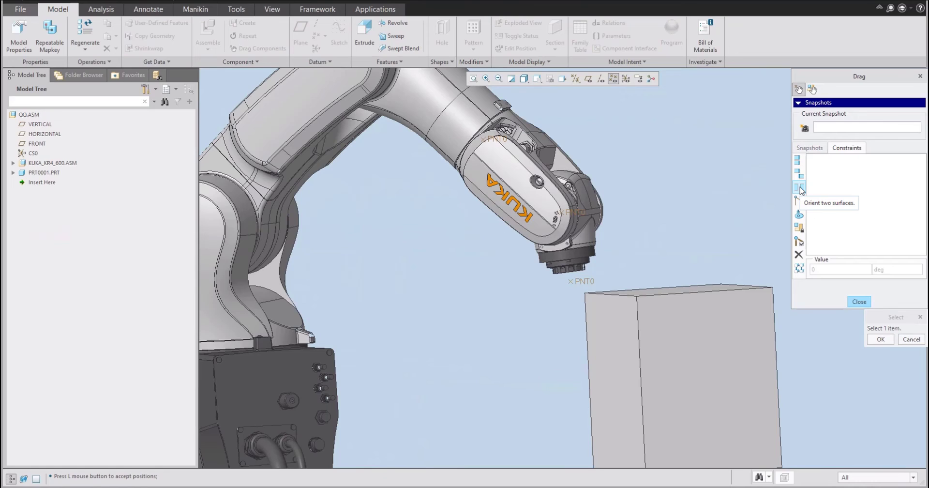
- Create a Point-Edge Align constraint between flange point PNT0 and the box's top edge
{"action": "left_click", "coordinate": [799, 160]}
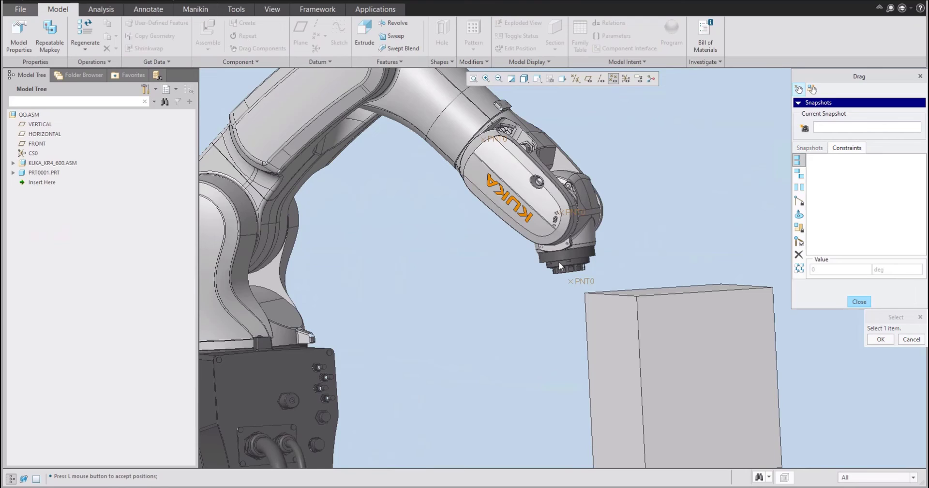
{"action": "left_click", "coordinate": [571, 284]}
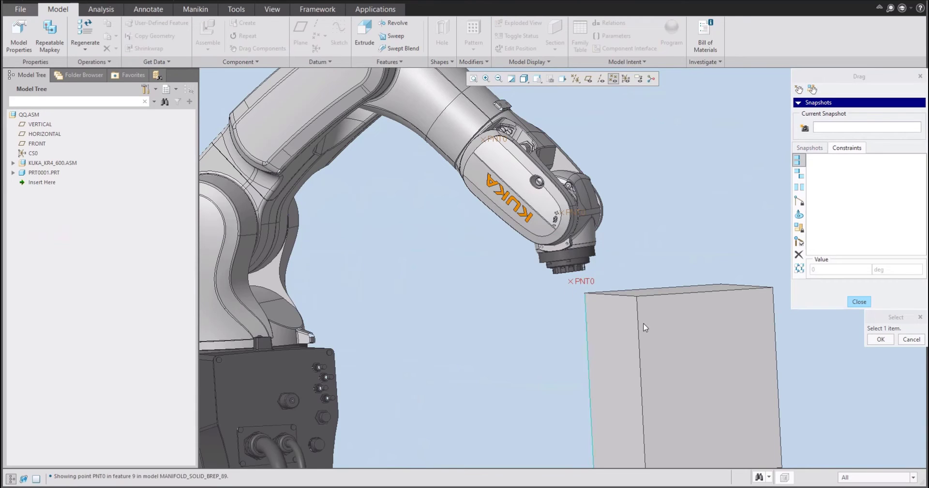
{"action": "left_click", "coordinate": [665, 299]}
{"action": "scroll", "coordinate": [661, 295], "scroll_direction": "down", "scroll_amount": 3}
{"action": "middle_click_drag", "start_coordinate": [661, 295], "coordinate": [606, 273]}
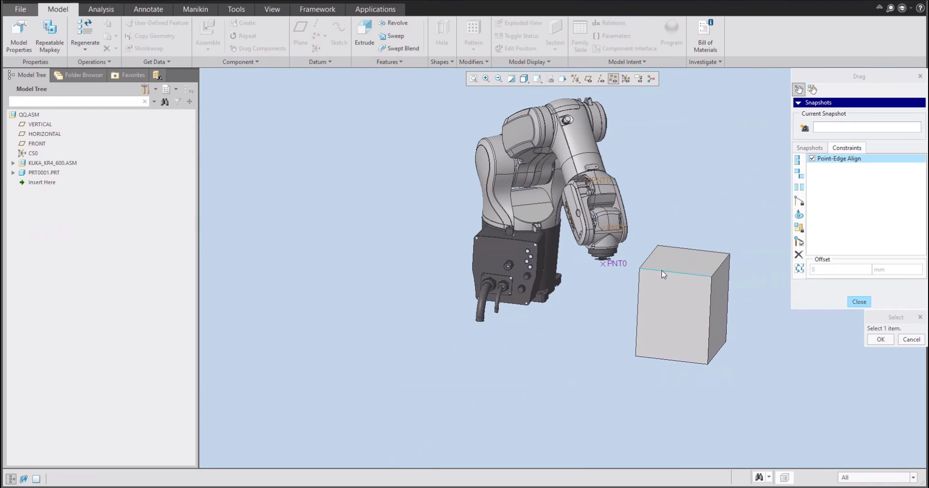
{"action": "middle_click_drag", "start_coordinate": [676, 280], "coordinate": [393, 289]}
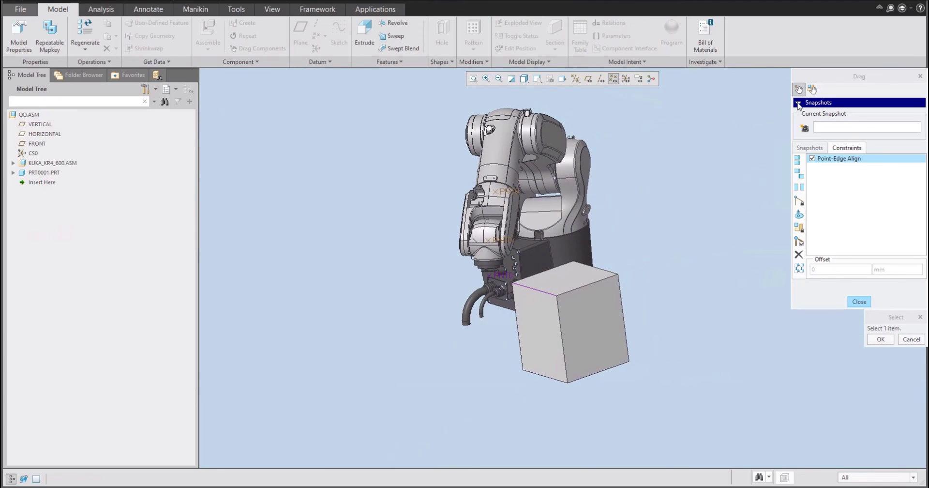
{"action": "left_click", "coordinate": [485, 245]}
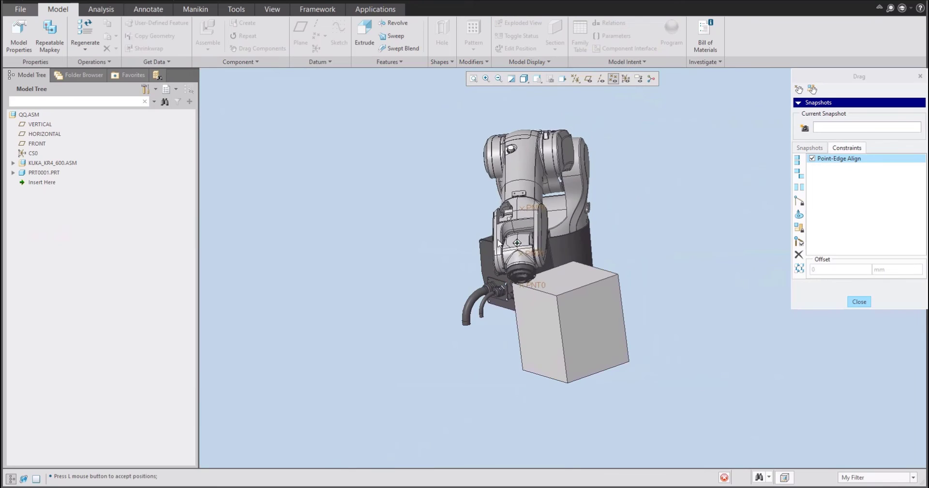
- Drag the arm into a new bent pose with PNT0 held on the box's top edge
{"action": "left_click", "coordinate": [487, 285]}
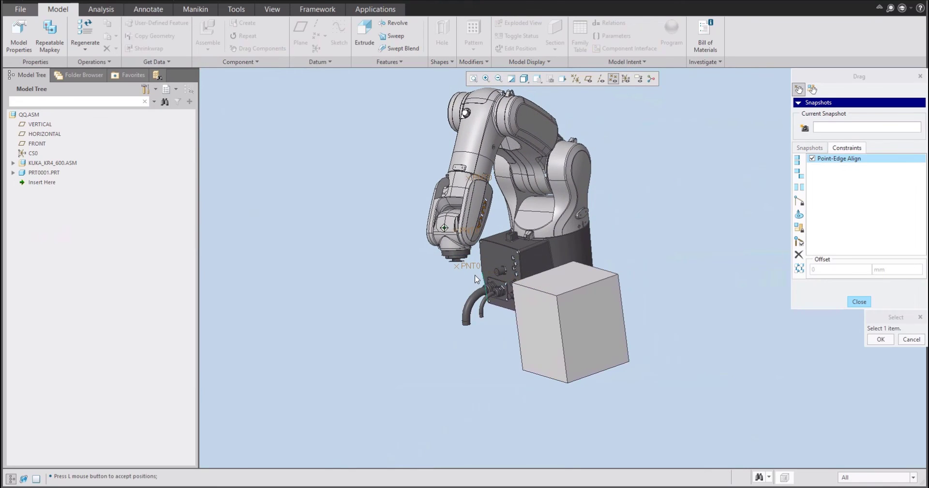
{"action": "middle_click_drag", "start_coordinate": [477, 279], "coordinate": [469, 293]}
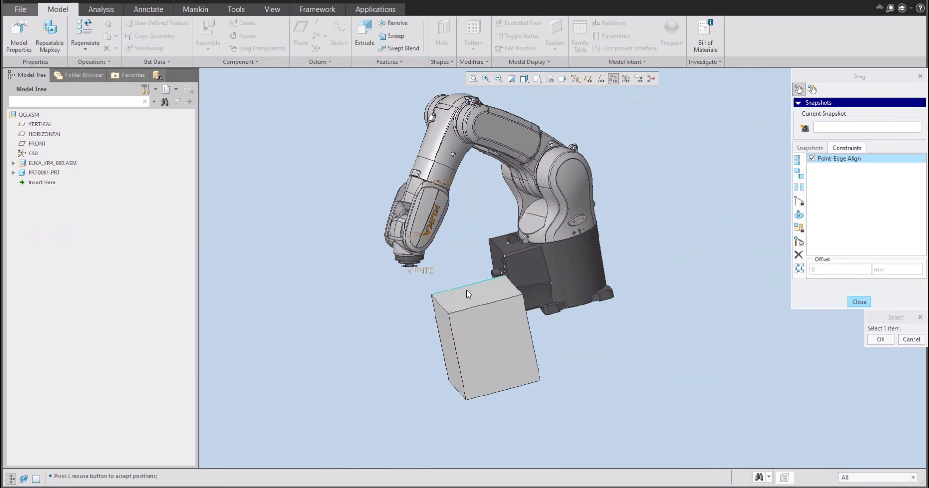
{"action": "left_click", "coordinate": [449, 186]}
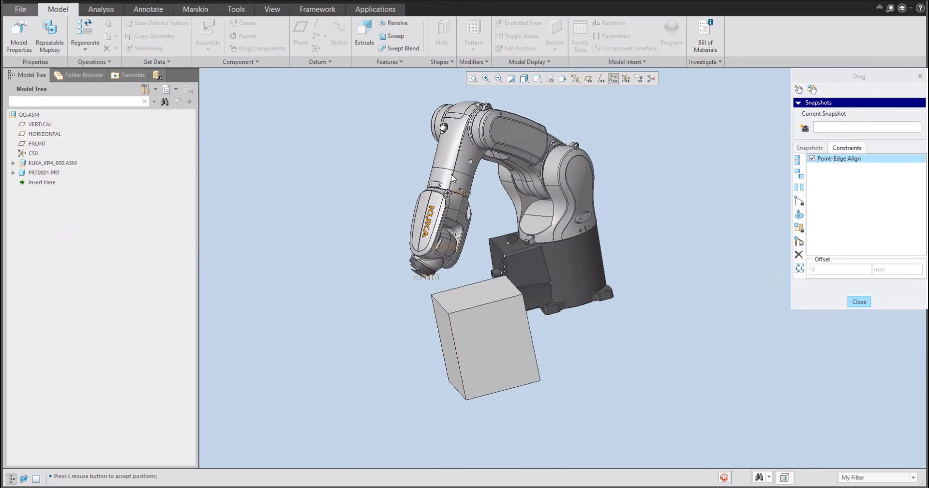
{"action": "left_click", "coordinate": [474, 259]}
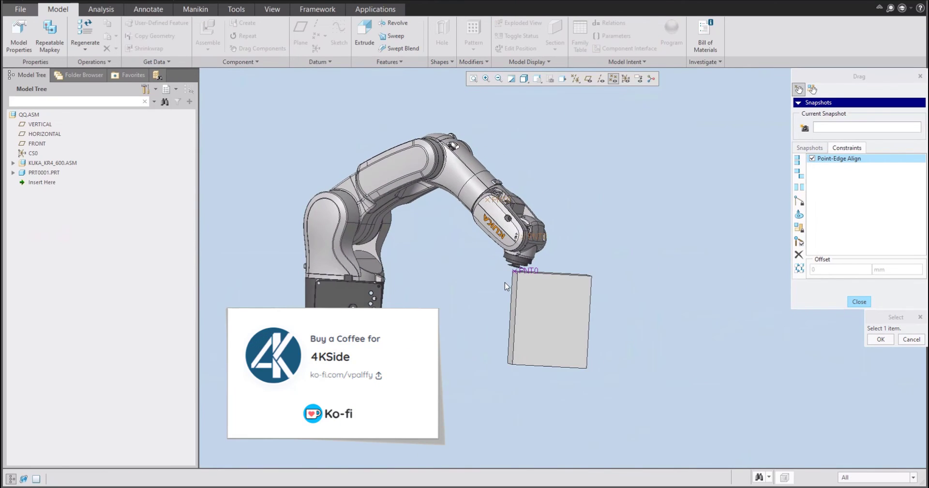
{"action": "middle_click_drag", "start_coordinate": [550, 287], "coordinate": [644, 266]}
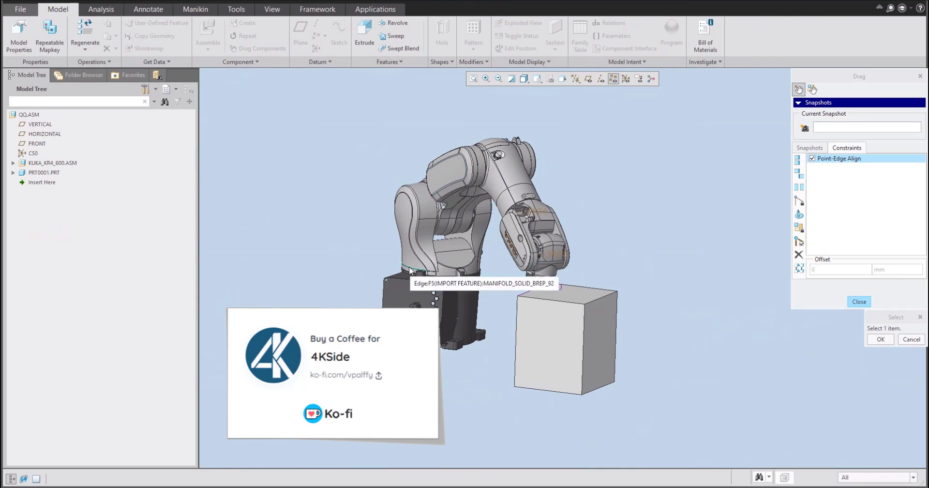
- Return the wrist to the box edge and lock the Connection_44 joint axis at 65 degrees
{"action": "left_click", "coordinate": [458, 258]}
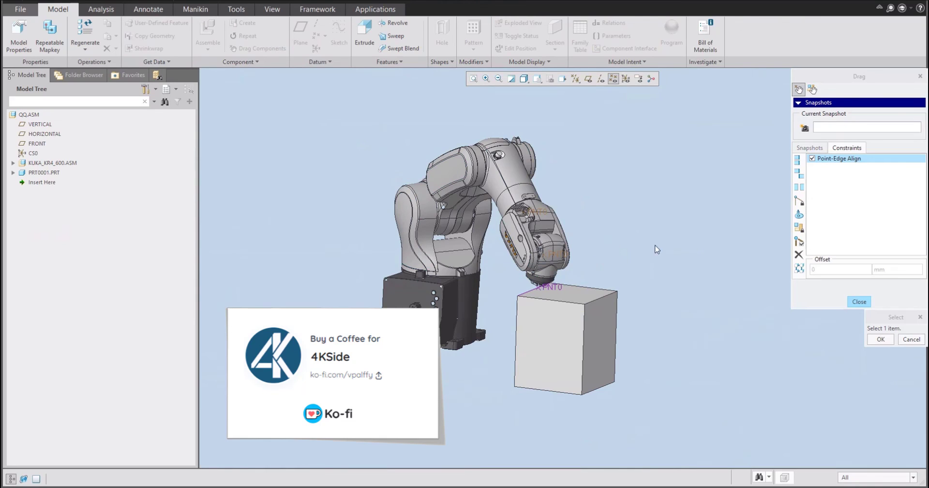
{"action": "left_click", "coordinate": [799, 202]}
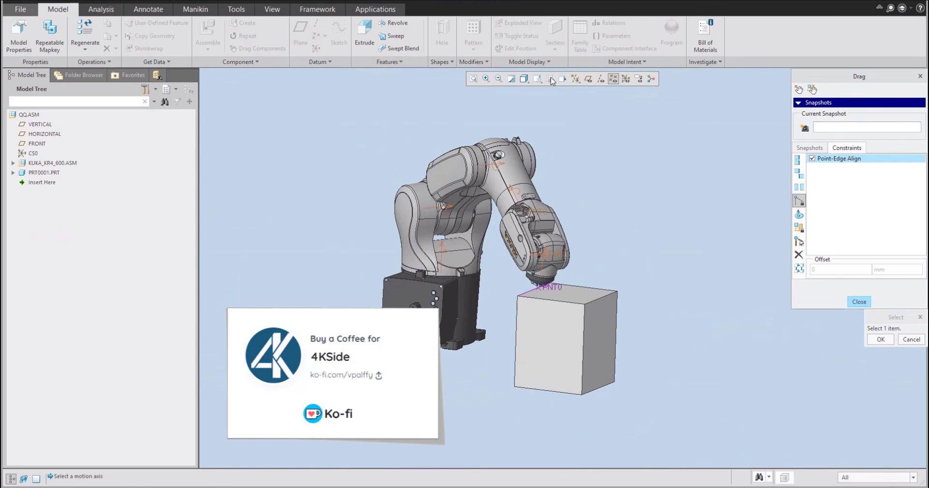
{"action": "left_click", "coordinate": [491, 168]}
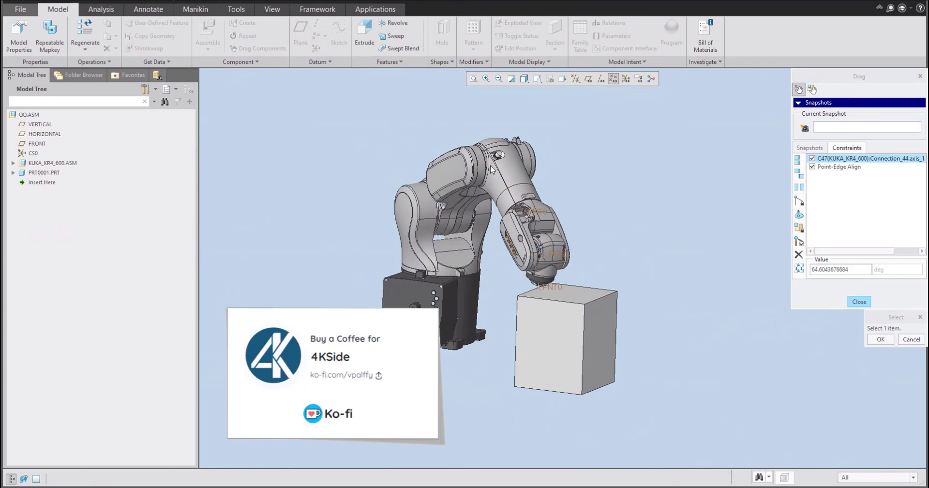
{"action": "left_click_drag", "start_coordinate": [854, 270], "coordinate": [813, 296]}
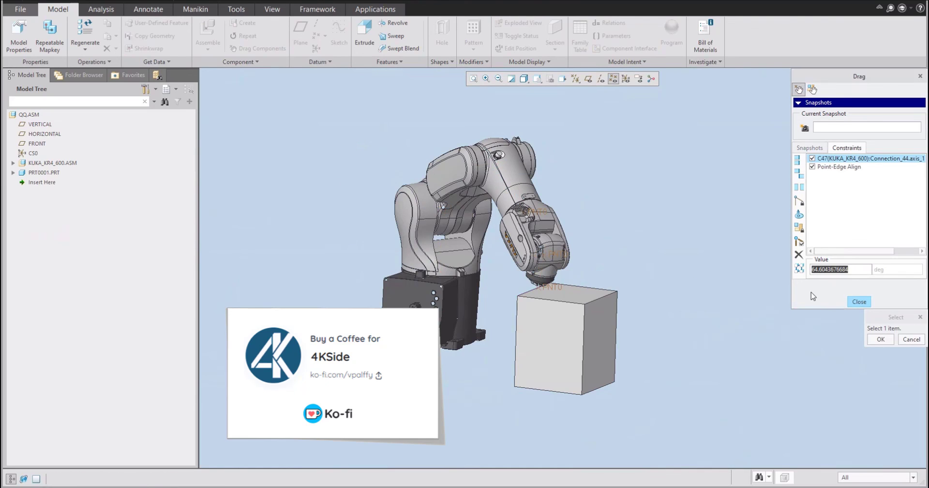
{"action": "type", "text": "65"}
{"action": "key", "text": "Return"}
- Change the Connection_44 joint angle to 70 degrees and check the resulting pose
{"action": "left_click_drag", "start_coordinate": [842, 274], "coordinate": [812, 319]}
{"action": "type", "text": "70"}
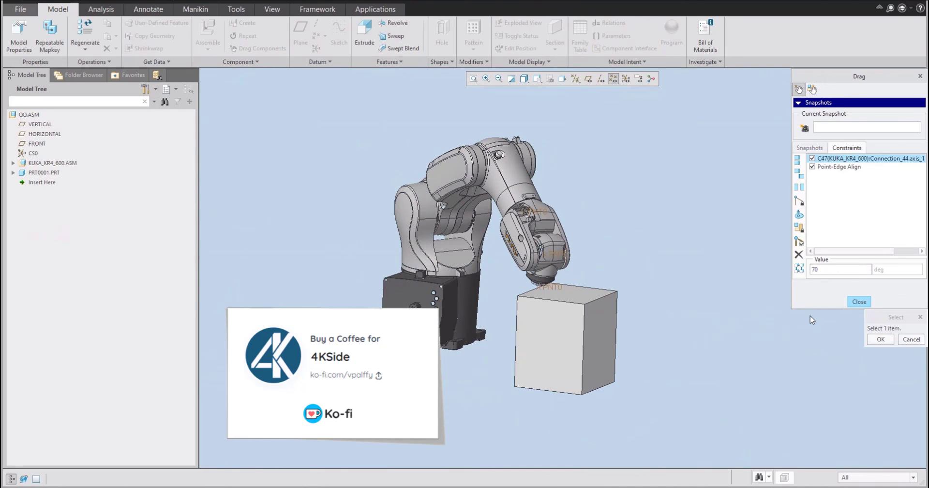
{"action": "key", "text": "Return"}
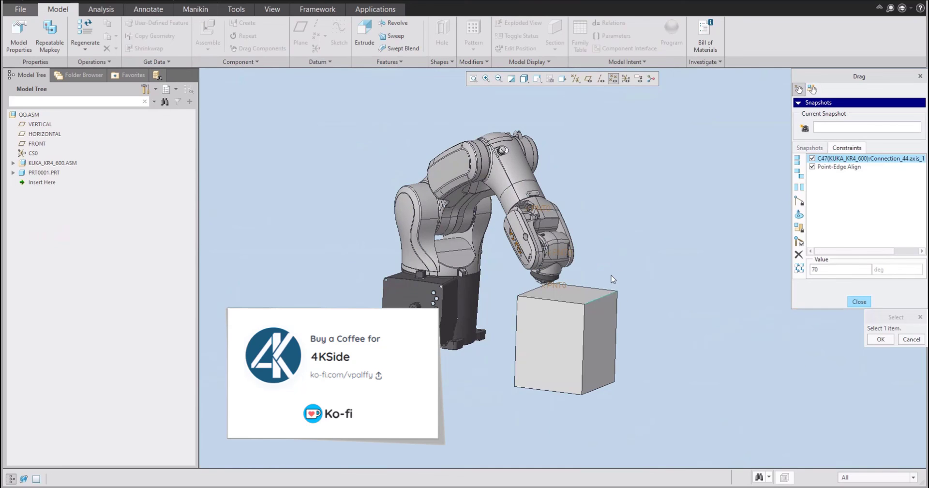
{"action": "middle_click_drag", "start_coordinate": [612, 276], "coordinate": [537, 275]}
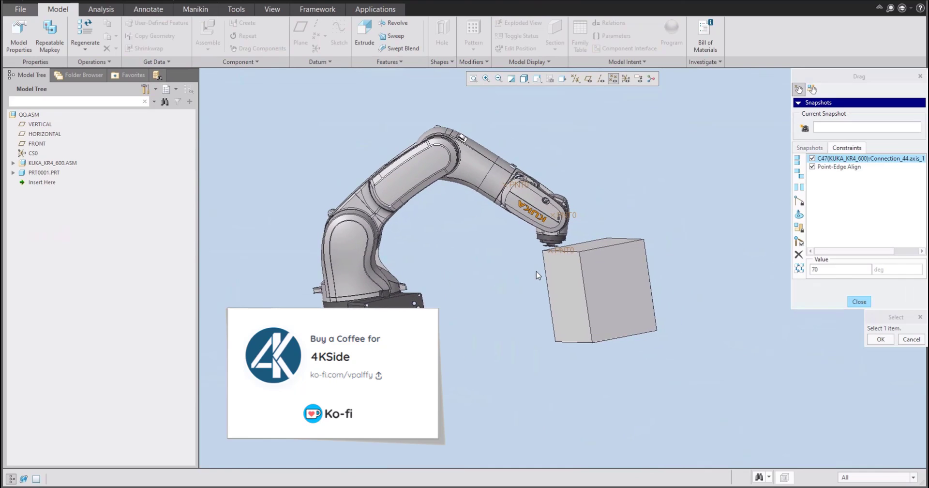